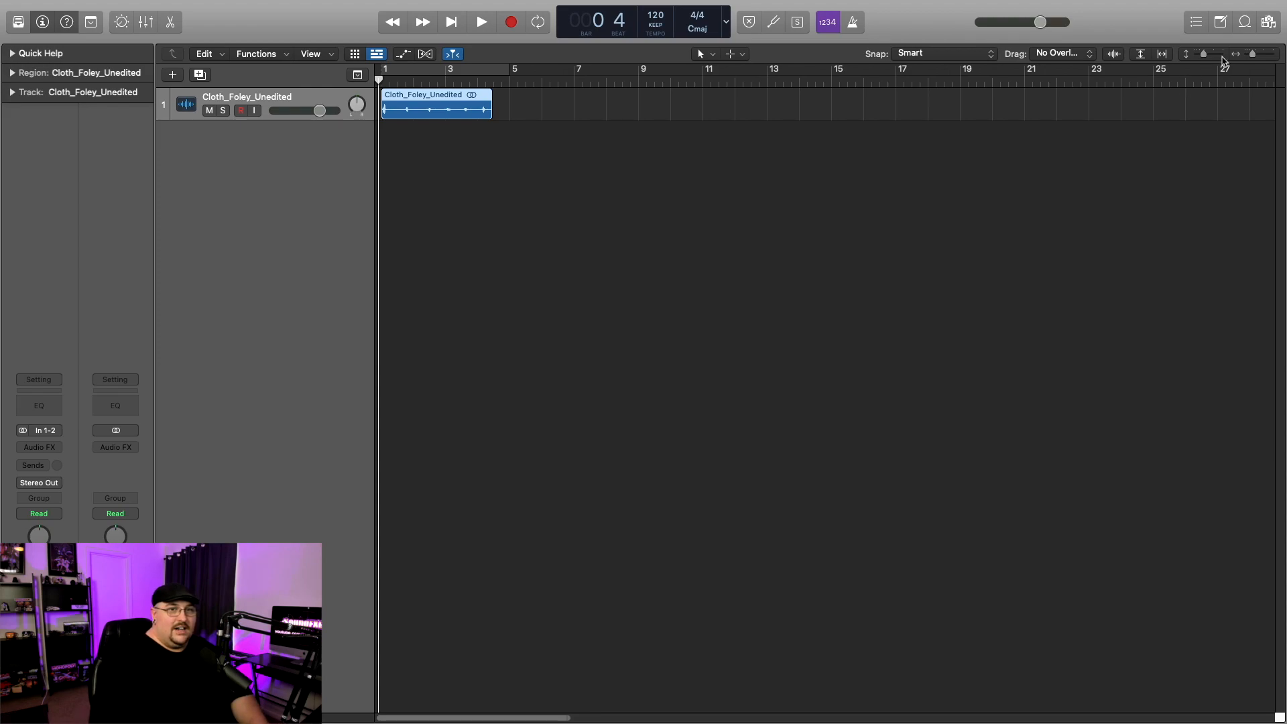
- Split the Cloth_Foley_Unedited region with the Scissors tool in the silence just after the first cloth sound
{"action": "left_click_drag", "start_coordinate": [1255, 59], "coordinate": [1263, 59]}
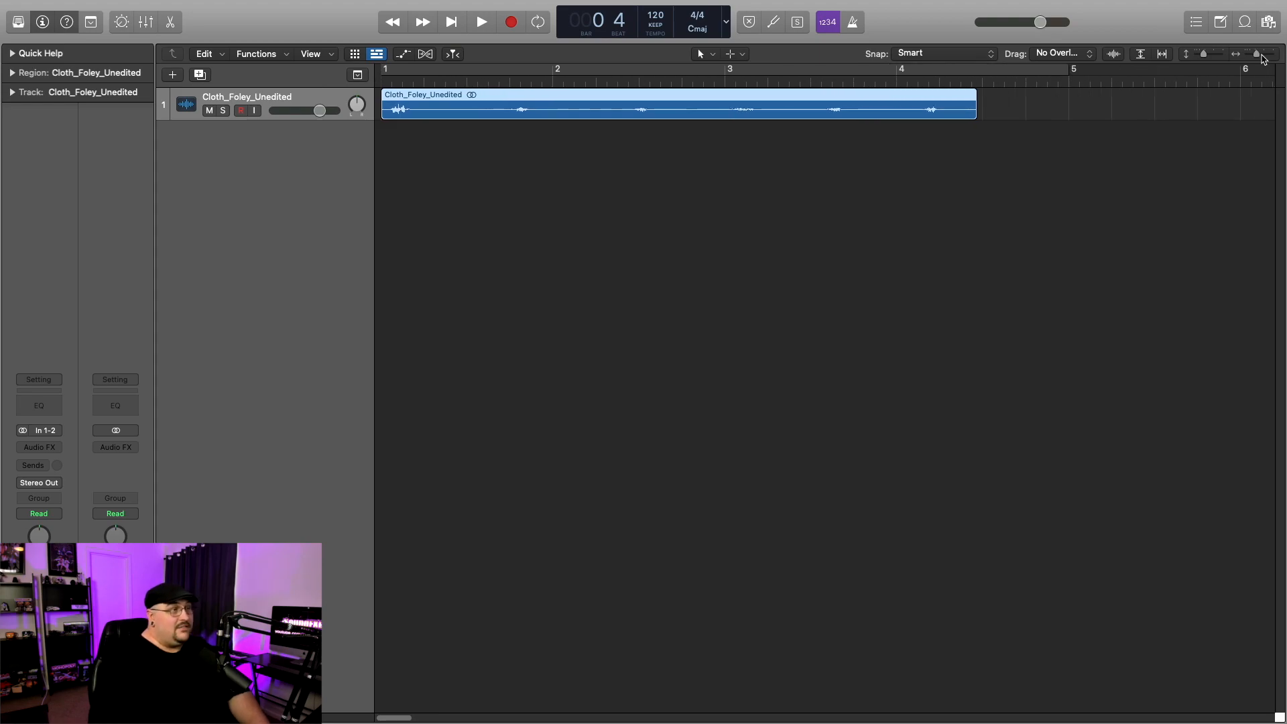
{"action": "left_click_drag", "start_coordinate": [1206, 59], "coordinate": [1216, 59]}
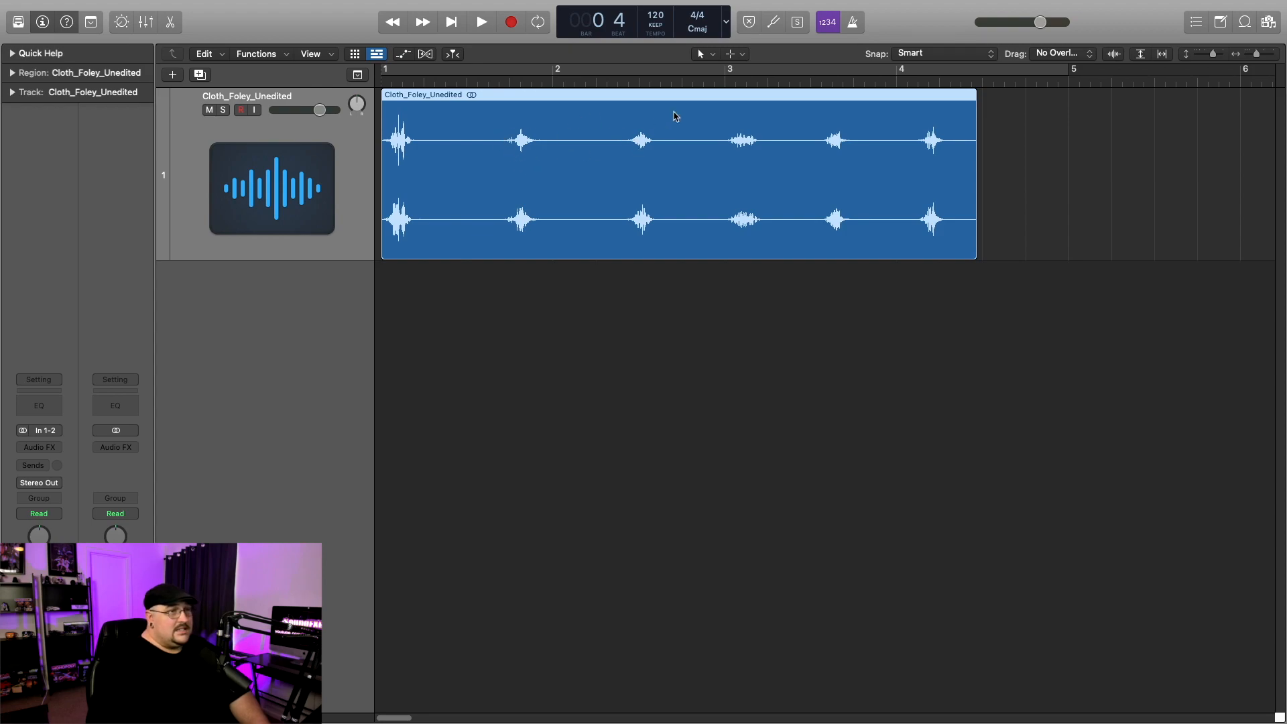
{"action": "left_click", "coordinate": [713, 54]}
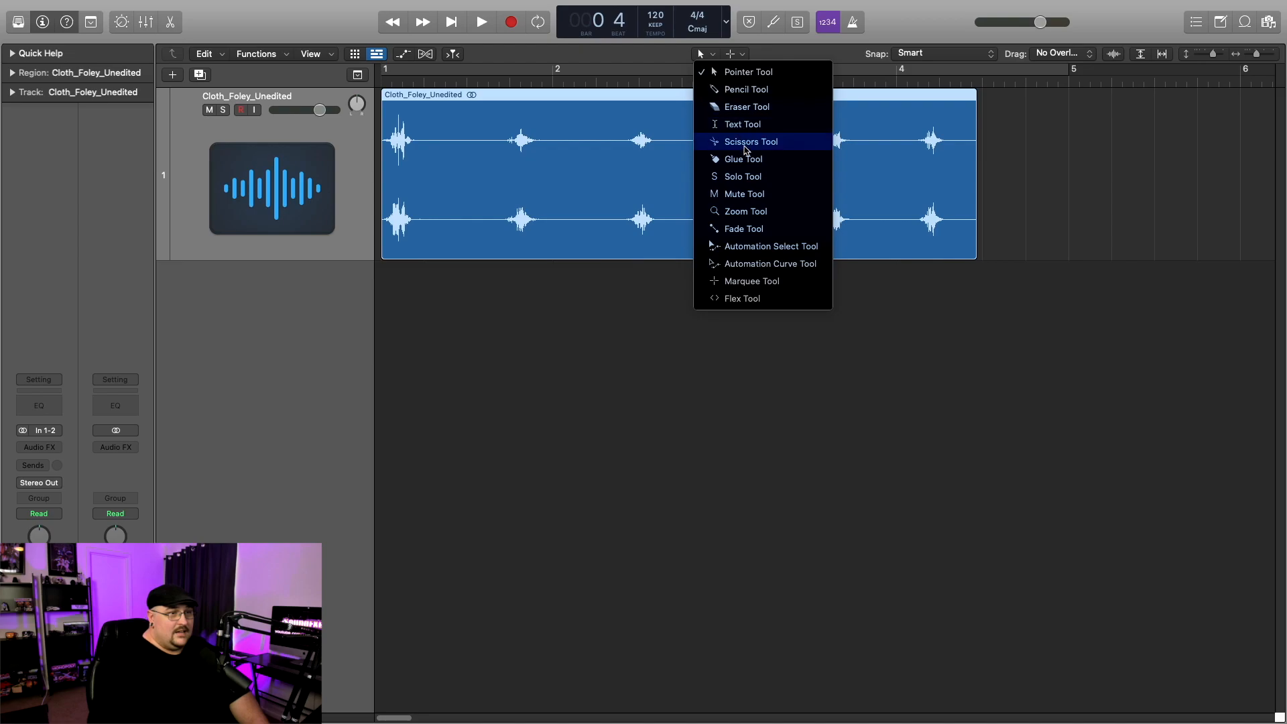
{"action": "left_click", "coordinate": [746, 142]}
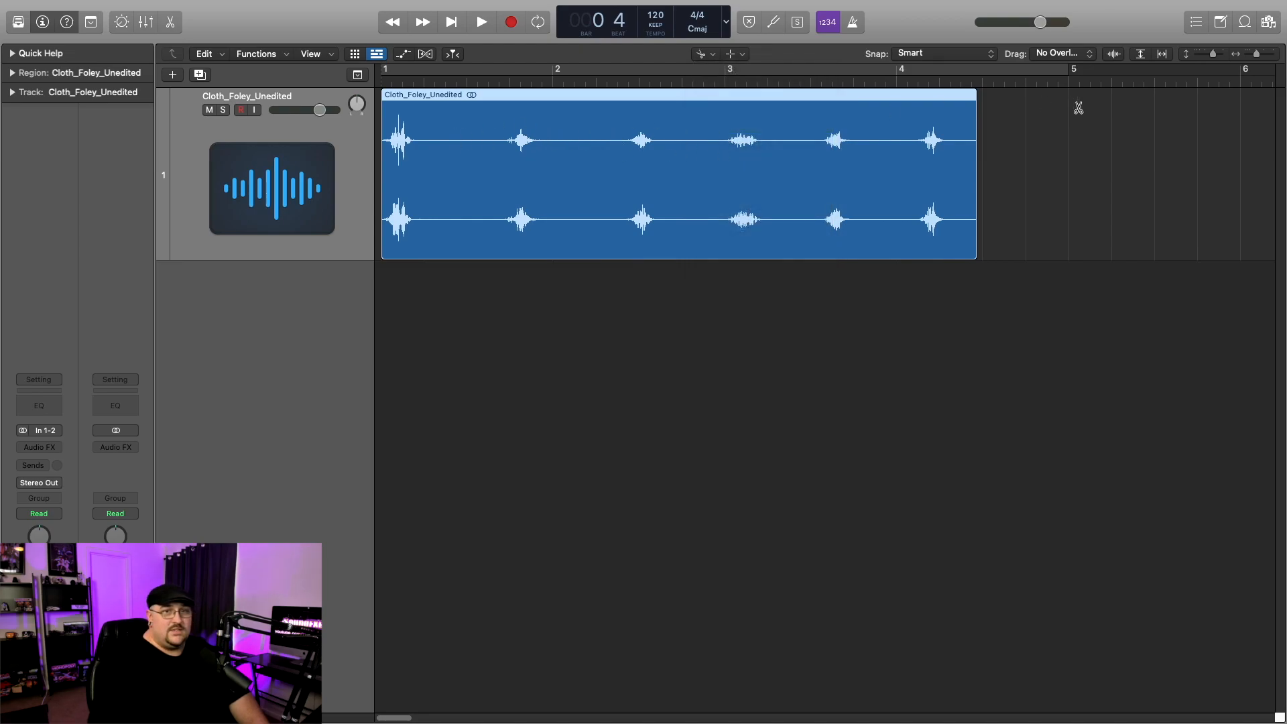
{"action": "left_click_drag", "start_coordinate": [1262, 59], "coordinate": [1271, 59]}
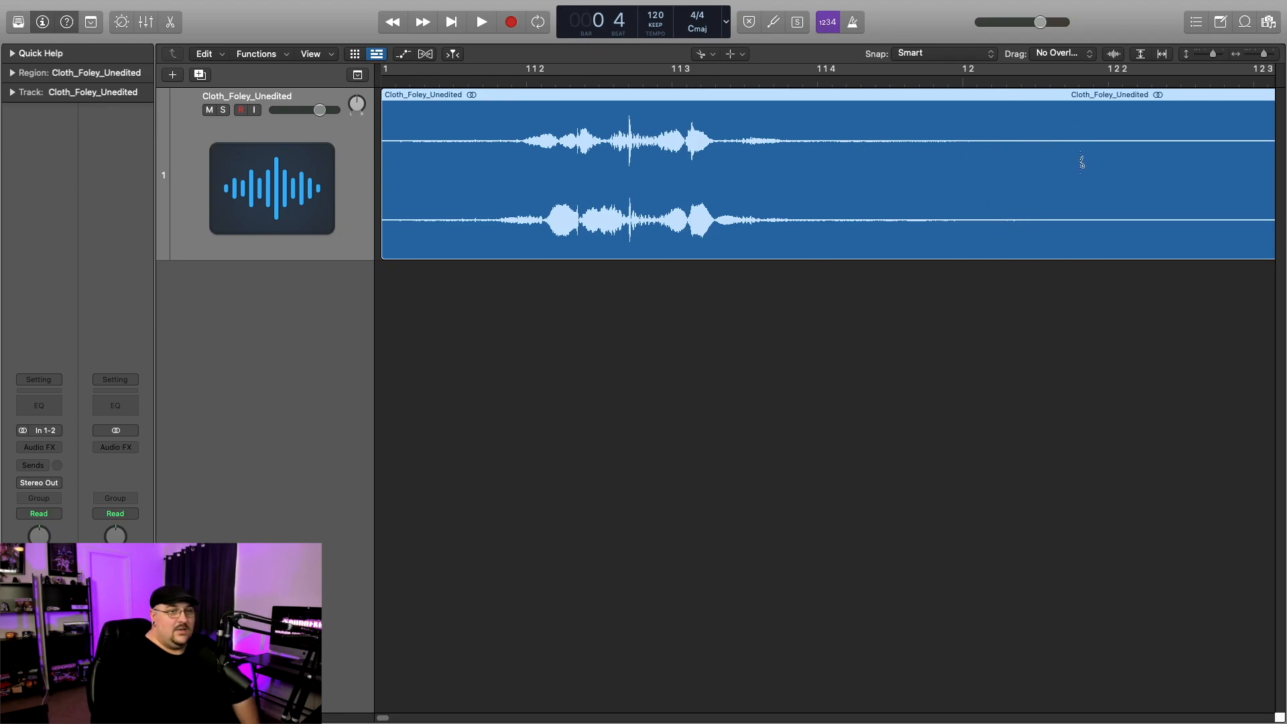
{"action": "left_click", "coordinate": [1059, 79]}
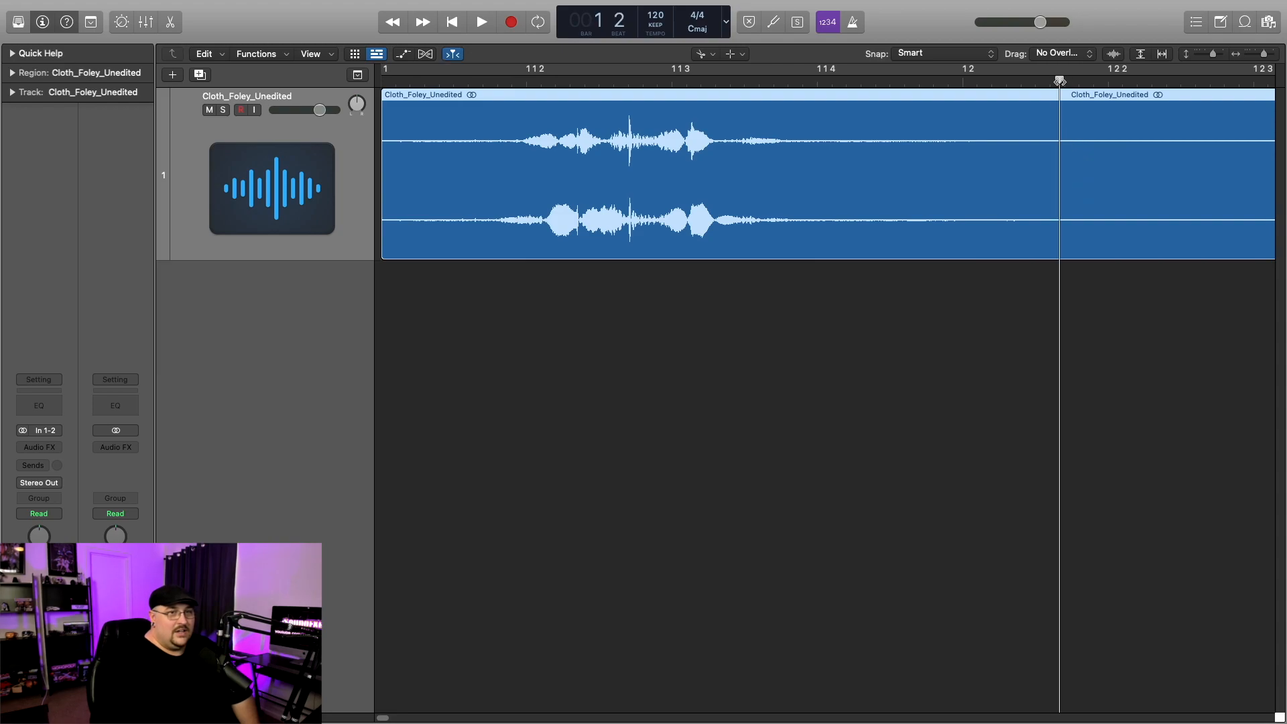
{"action": "key", "text": "space"}
{"action": "key", "text": "space"}
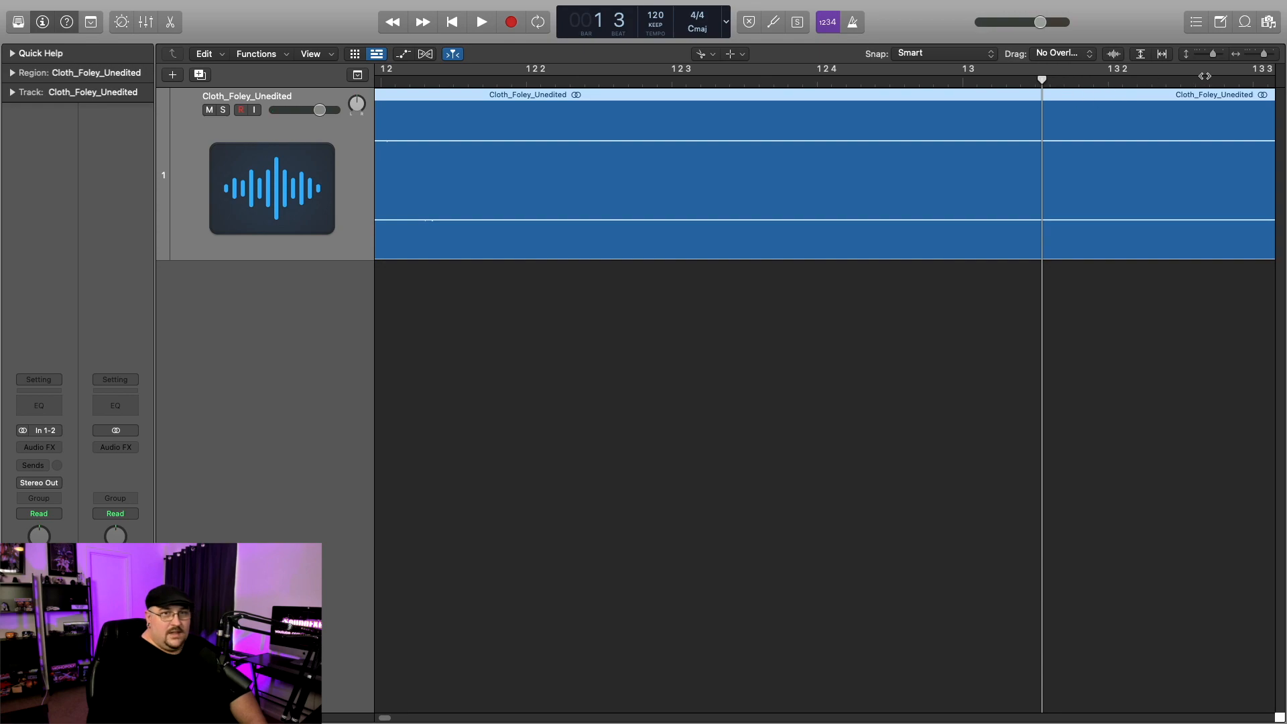
{"action": "left_click", "coordinate": [1264, 55]}
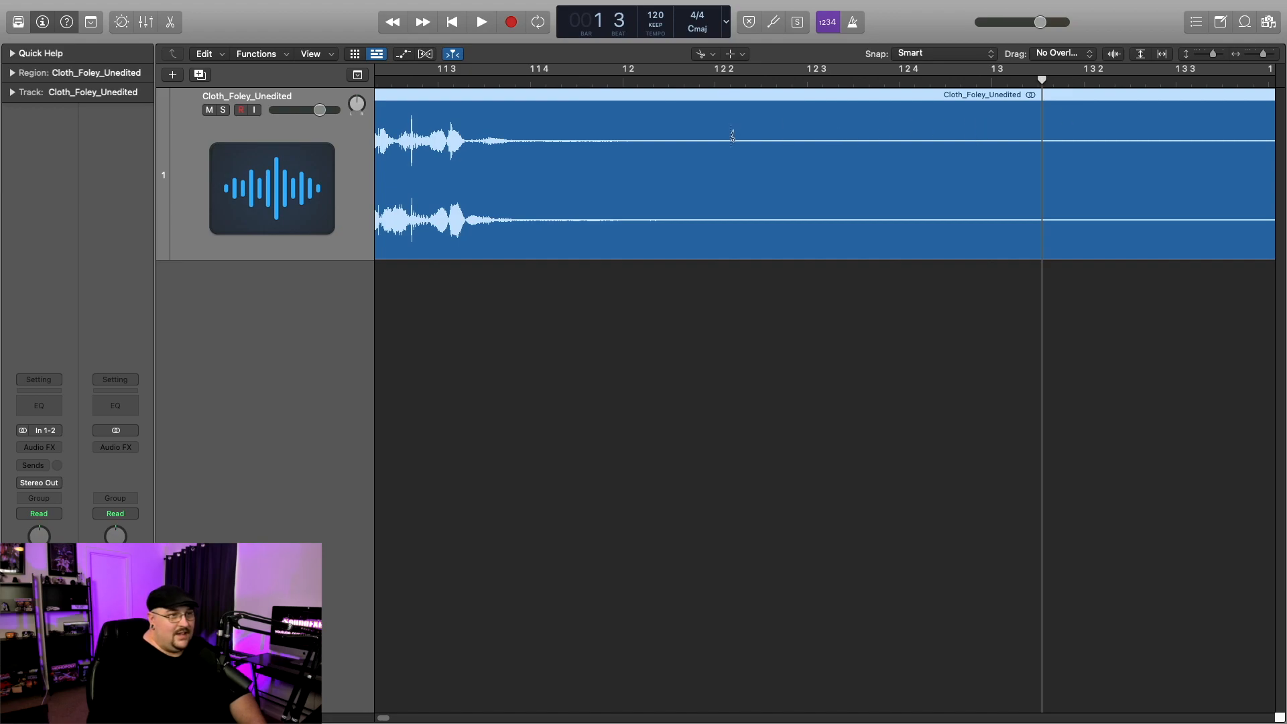
{"action": "left_click", "coordinate": [664, 139]}
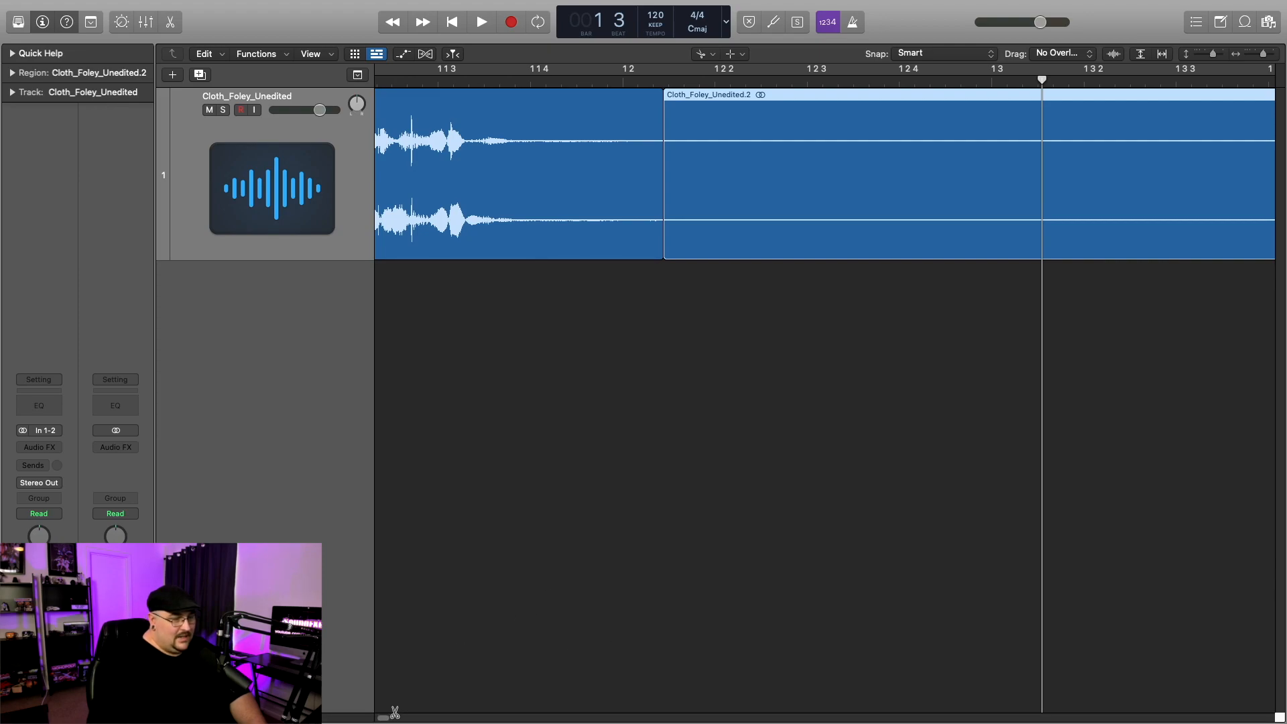
- Isolate the second cloth sound by splitting the region just before and just after its waveform
{"action": "mouse_move", "coordinate": [387, 718]}
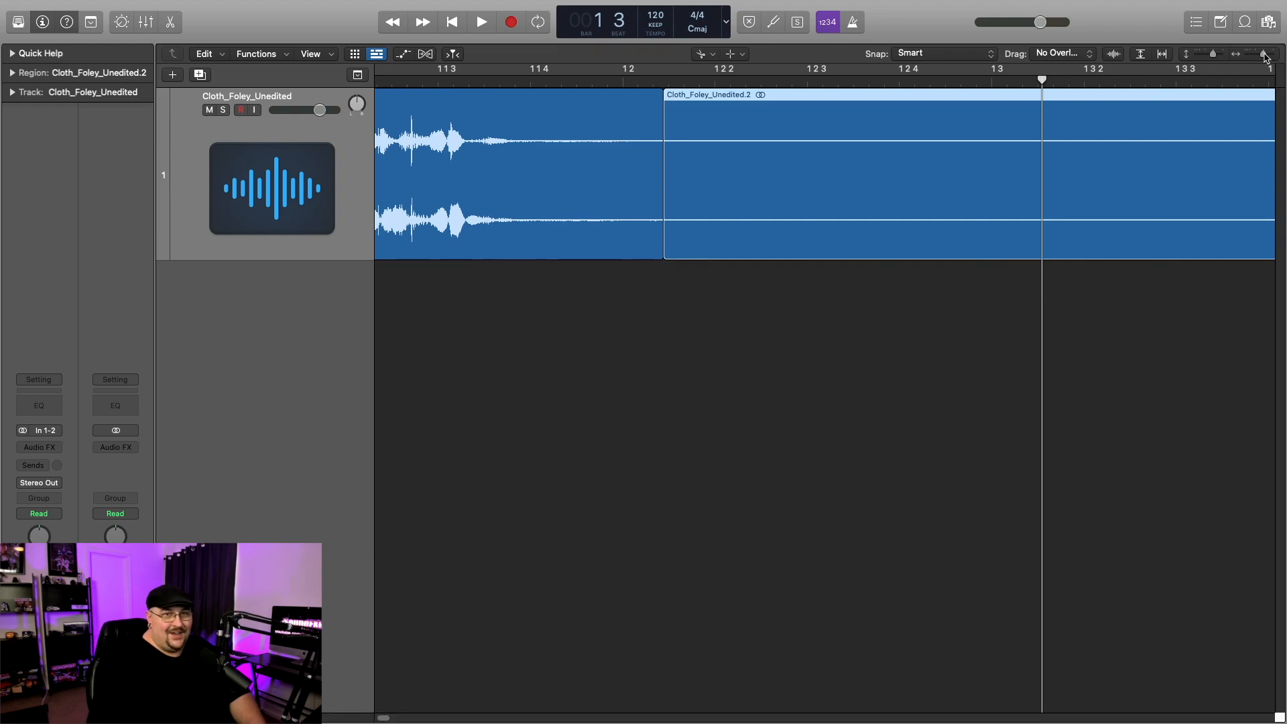
{"action": "left_click_drag", "start_coordinate": [1265, 57], "coordinate": [1263, 58]}
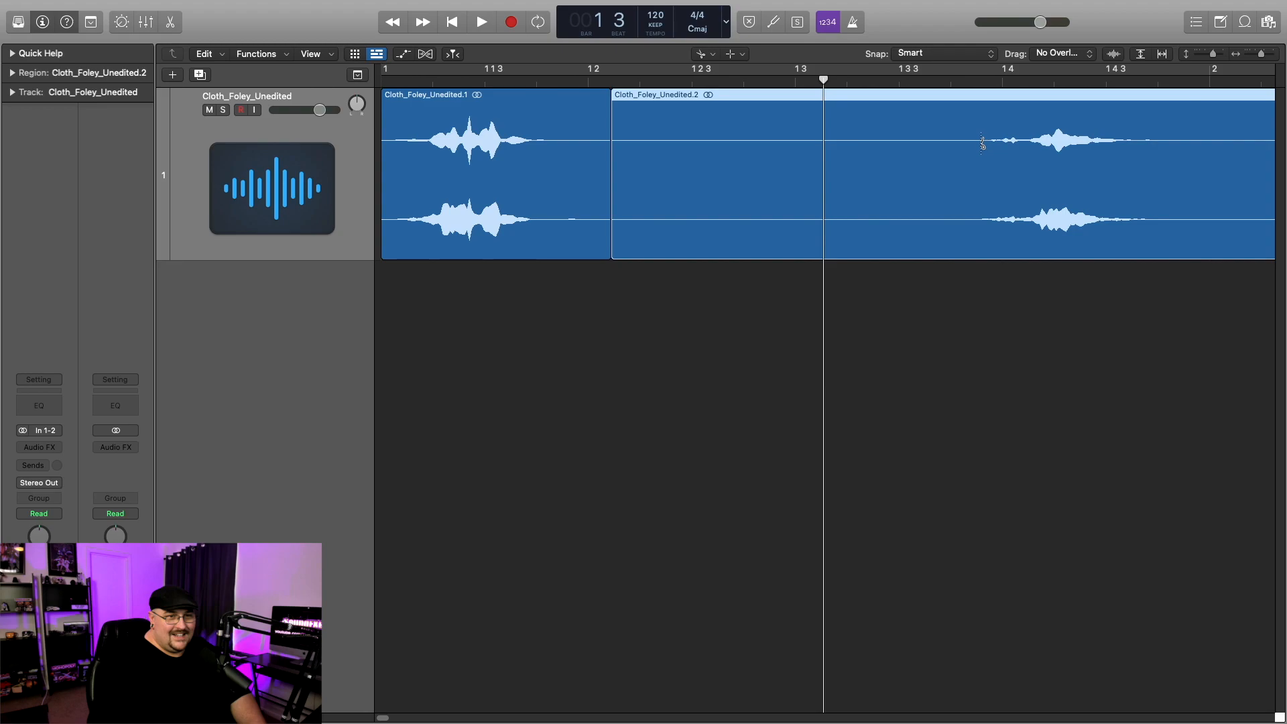
{"action": "left_click", "coordinate": [980, 213]}
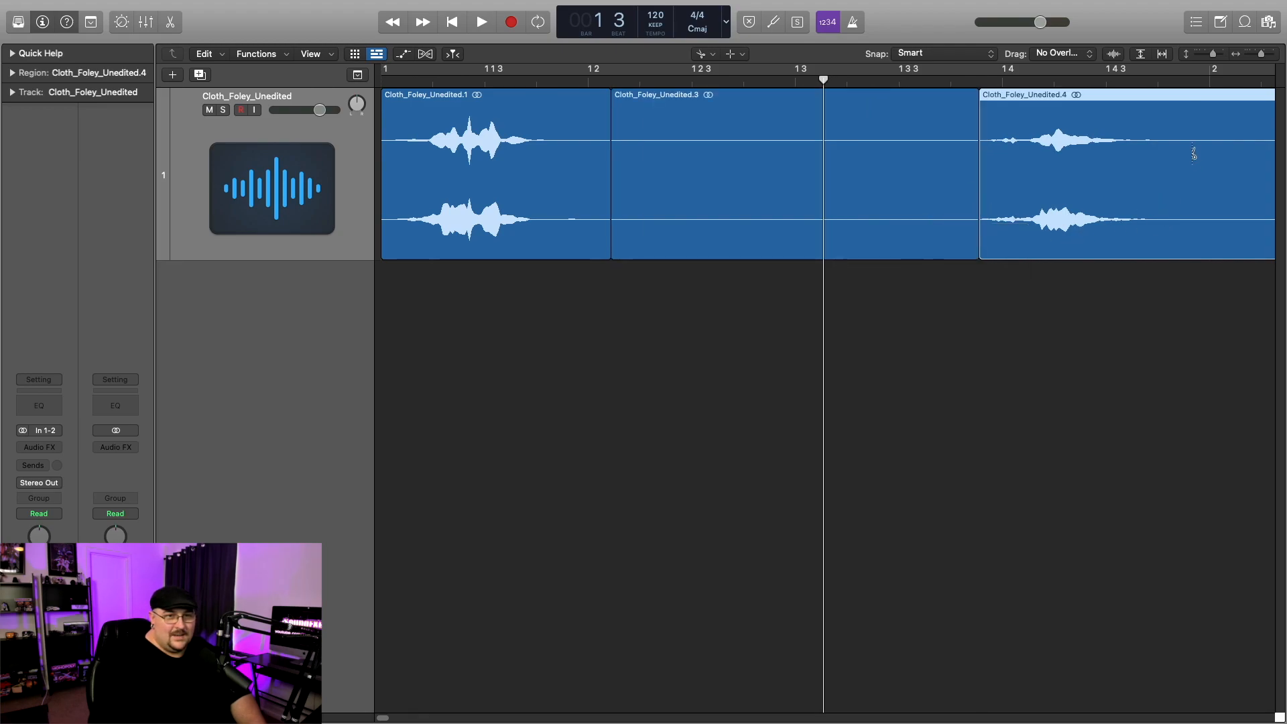
{"action": "left_click", "coordinate": [1163, 141]}
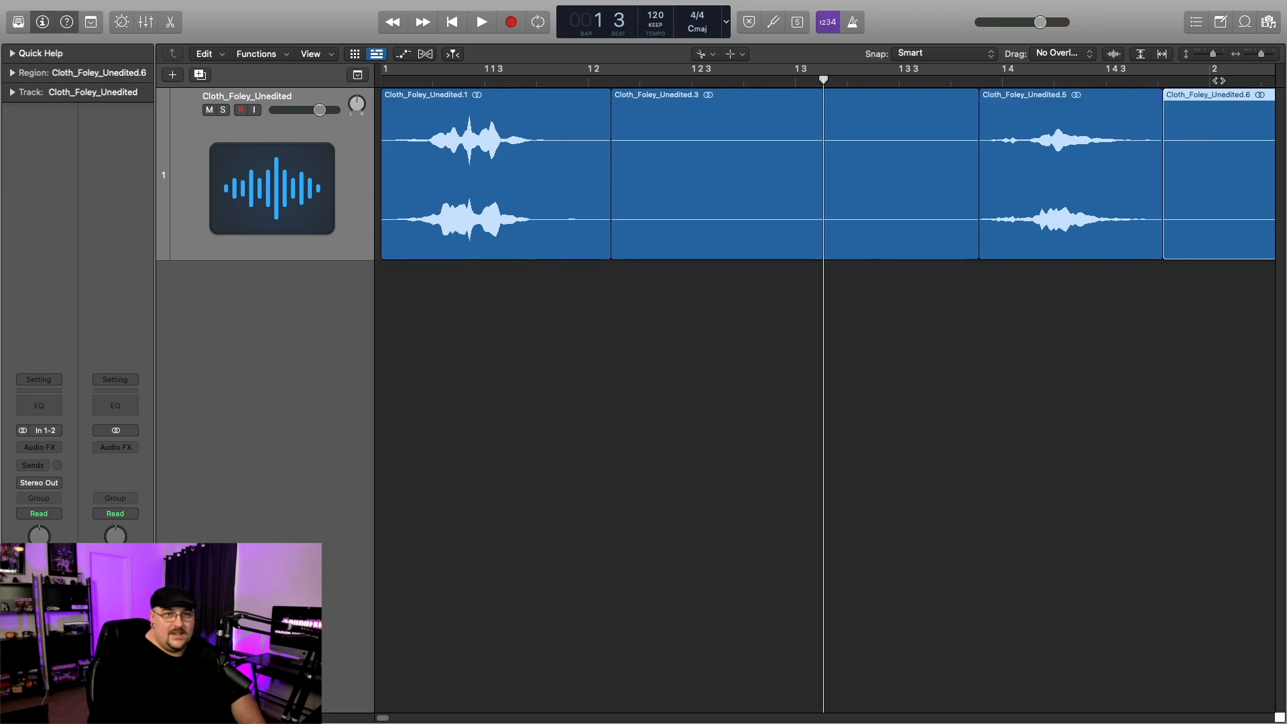
- Split the remaining region just before the waveform of the third cloth sound begins
{"action": "left_click_drag", "start_coordinate": [1262, 57], "coordinate": [1259, 57]}
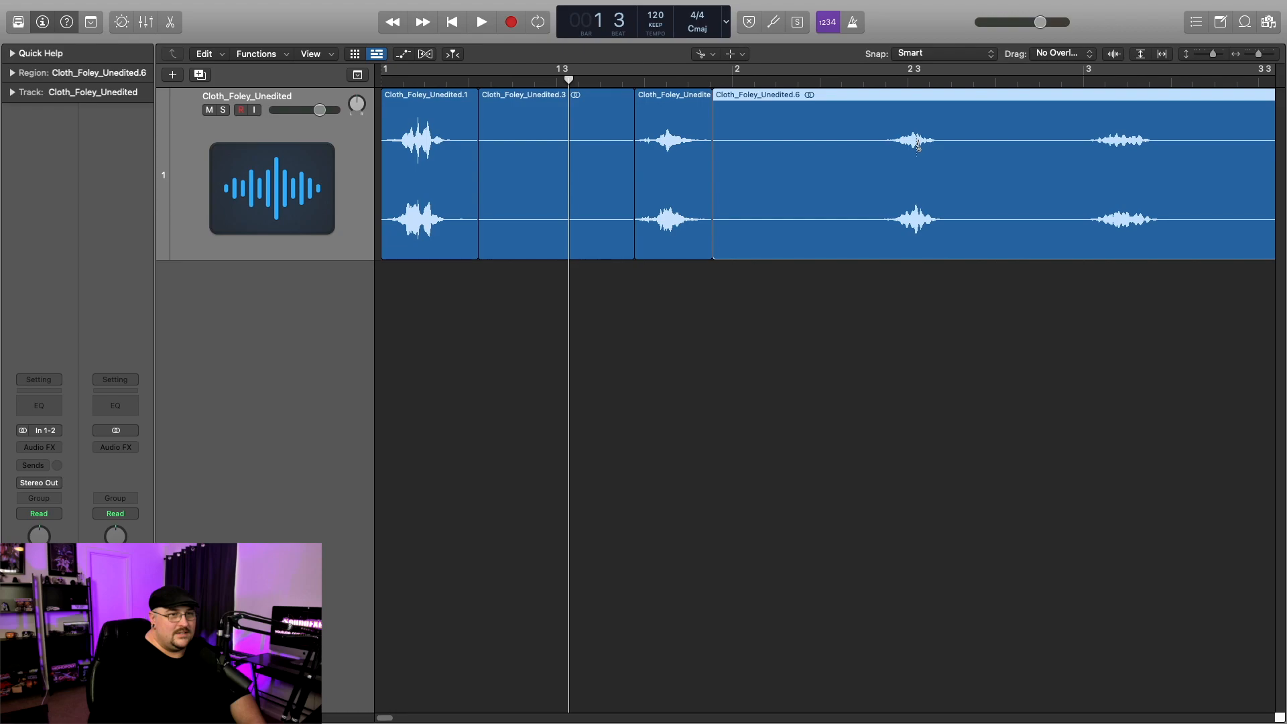
{"action": "left_click", "coordinate": [885, 79]}
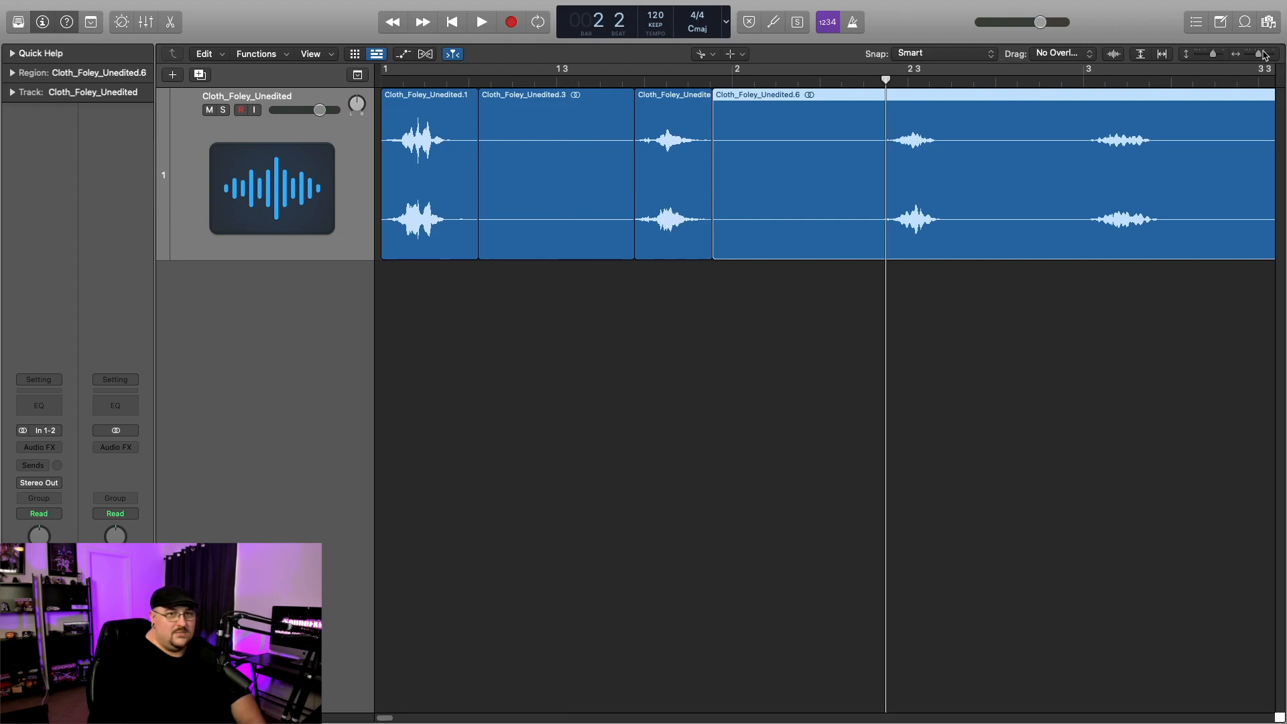
{"action": "left_click_drag", "start_coordinate": [1260, 57], "coordinate": [1266, 57]}
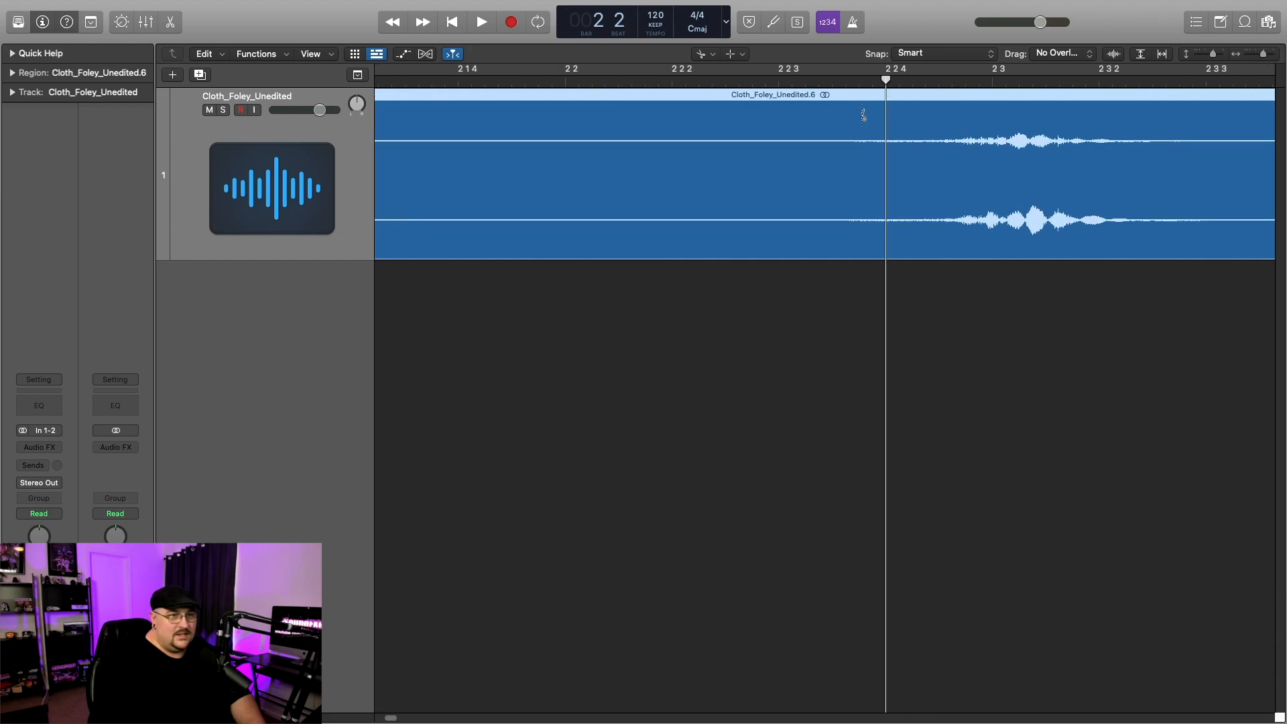
{"action": "left_click", "coordinate": [848, 211]}
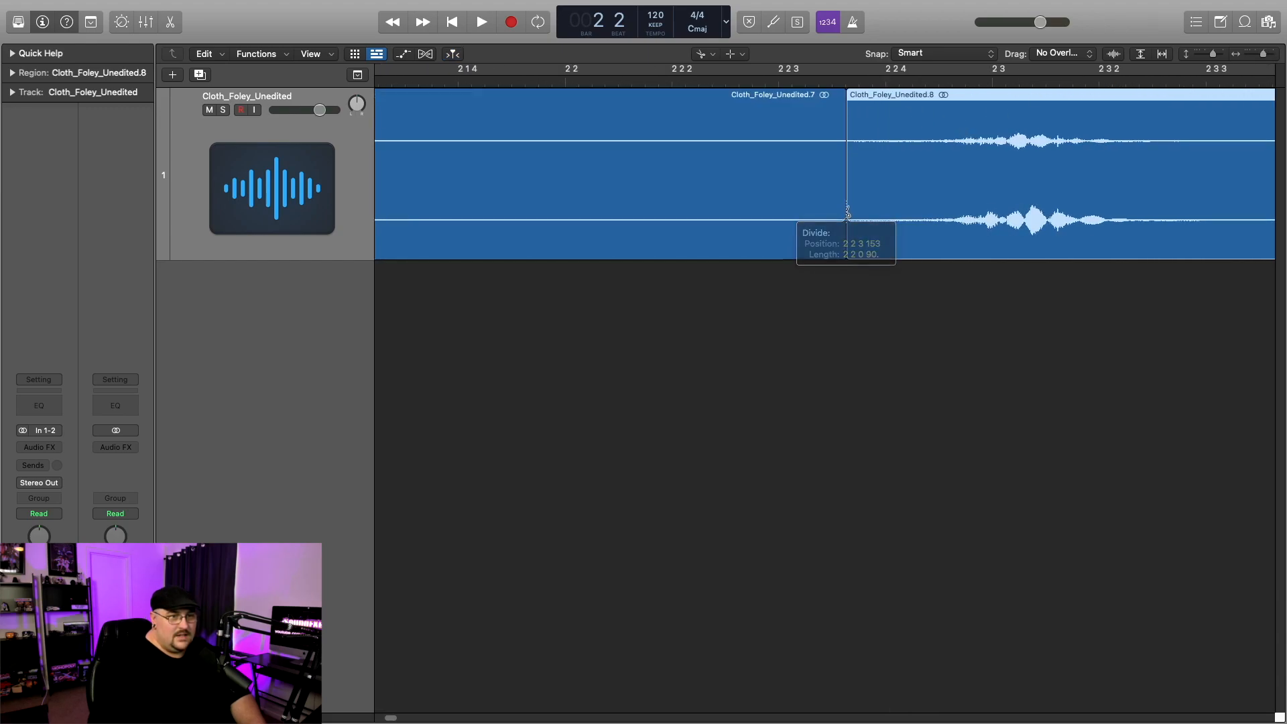
- Split the region just after the third cloth sound fades out and again just before the fourth one
{"action": "left_click_drag", "start_coordinate": [1265, 58], "coordinate": [1259, 59]}
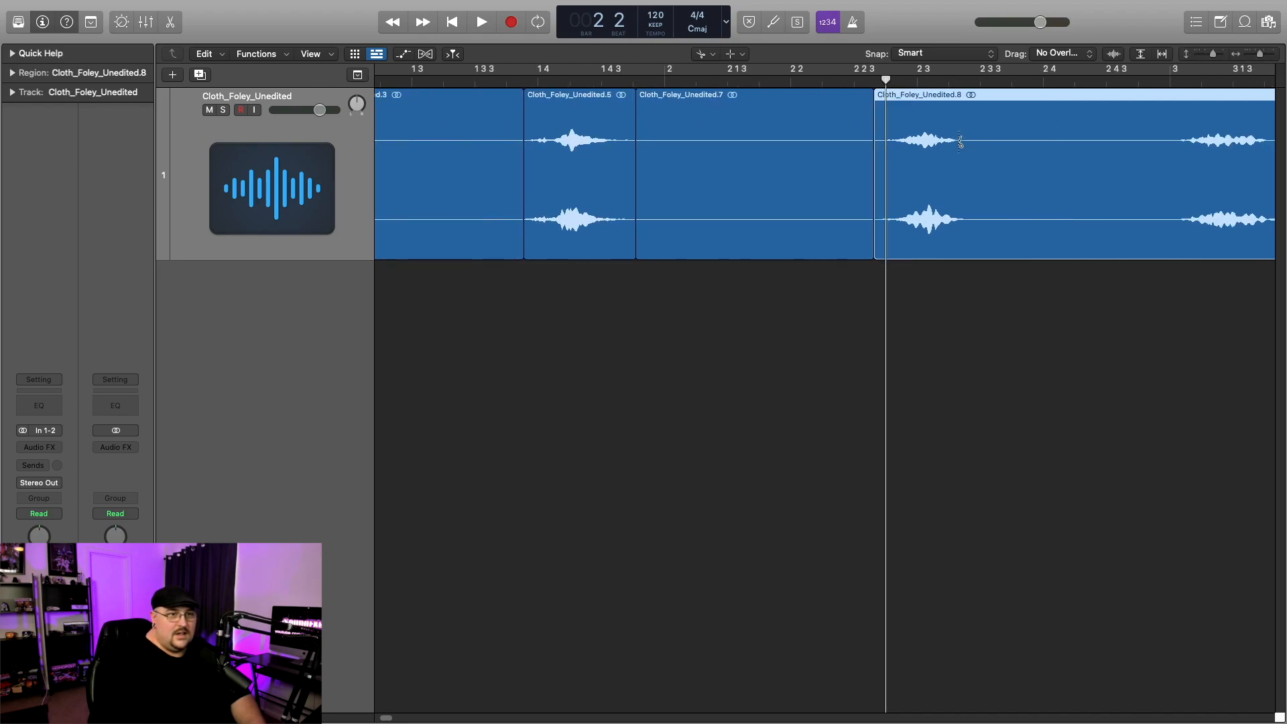
{"action": "left_click", "coordinate": [948, 78]}
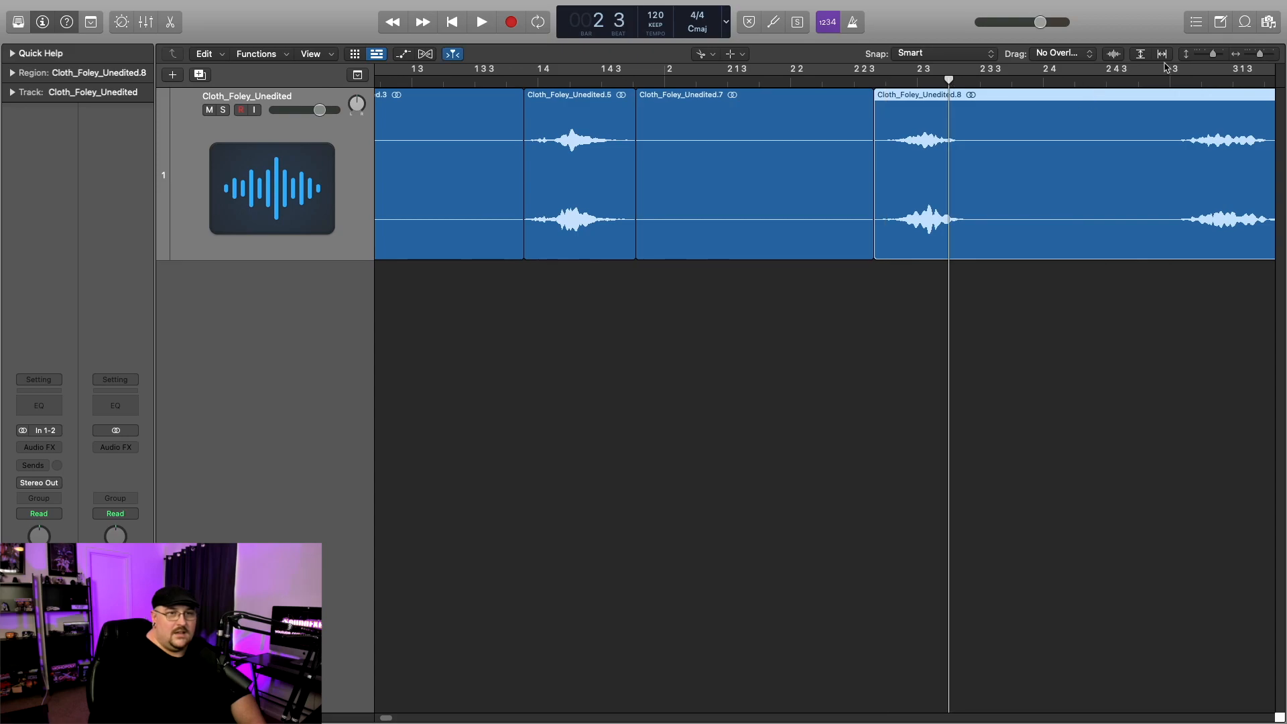
{"action": "left_click_drag", "start_coordinate": [1262, 58], "coordinate": [1263, 58]}
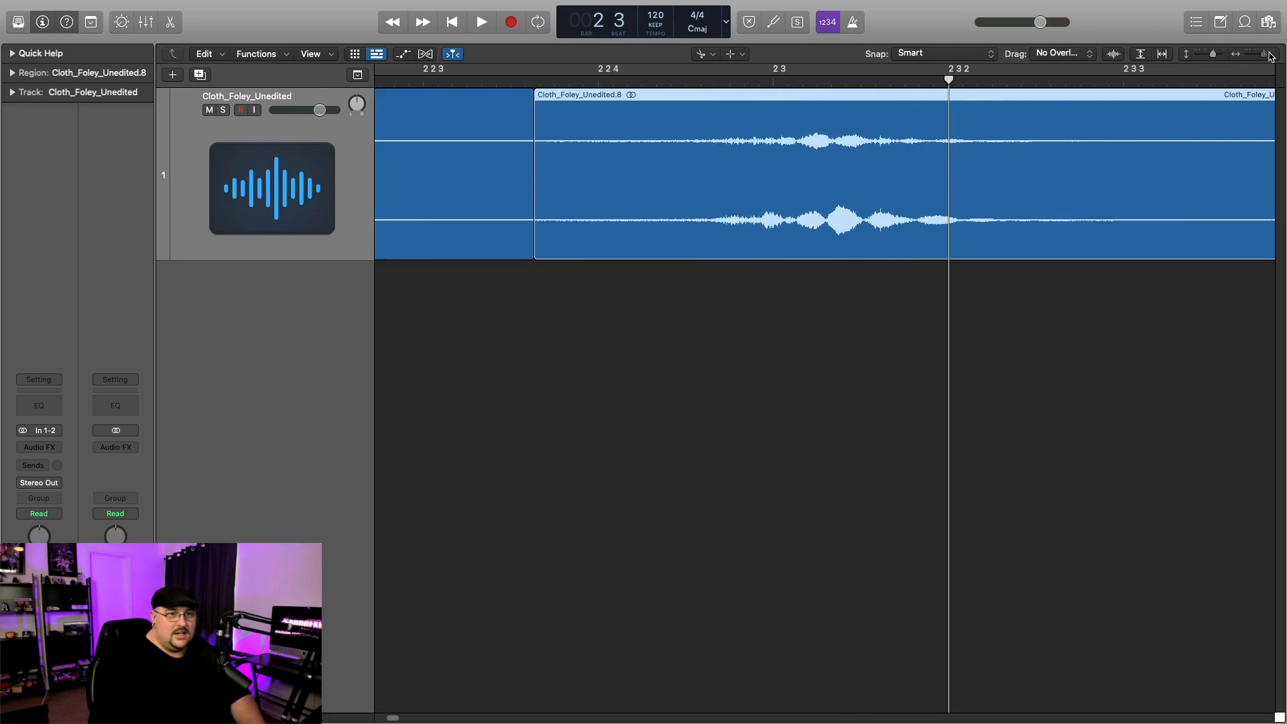
{"action": "left_click", "coordinate": [1117, 213]}
{"action": "left_click_drag", "start_coordinate": [1266, 57], "coordinate": [1233, 60]}
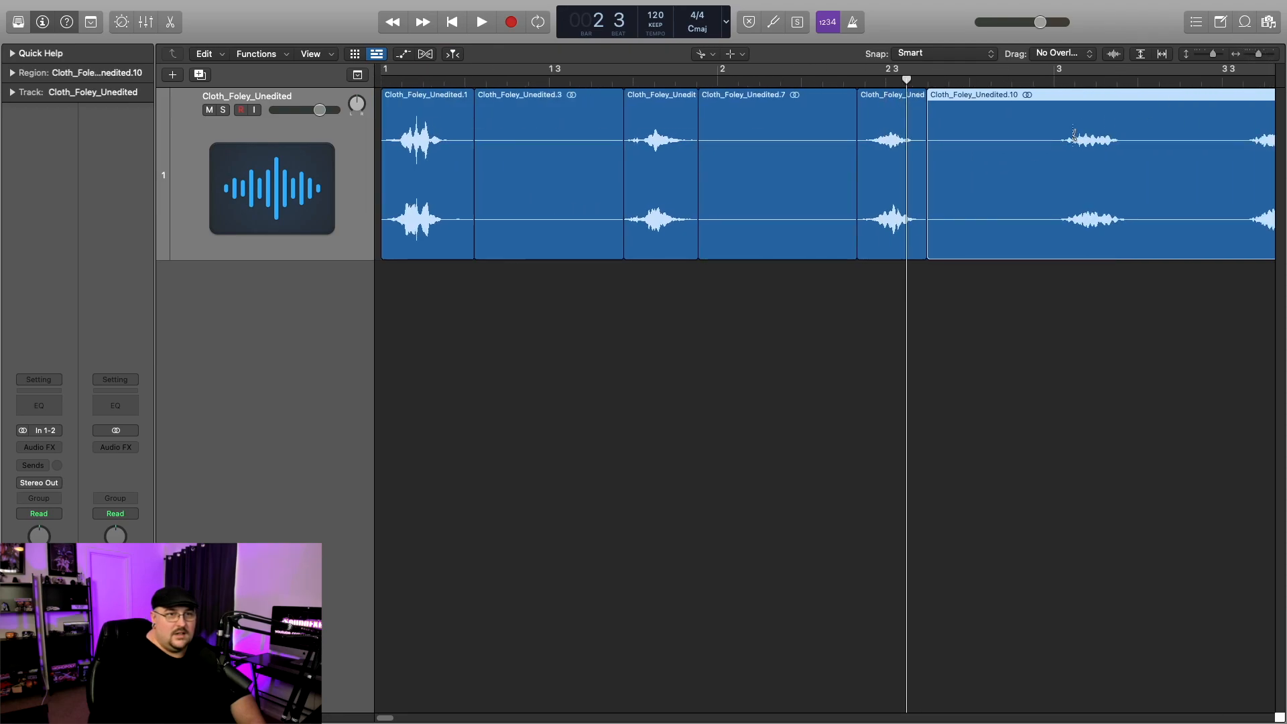
{"action": "left_click", "coordinate": [1062, 208]}
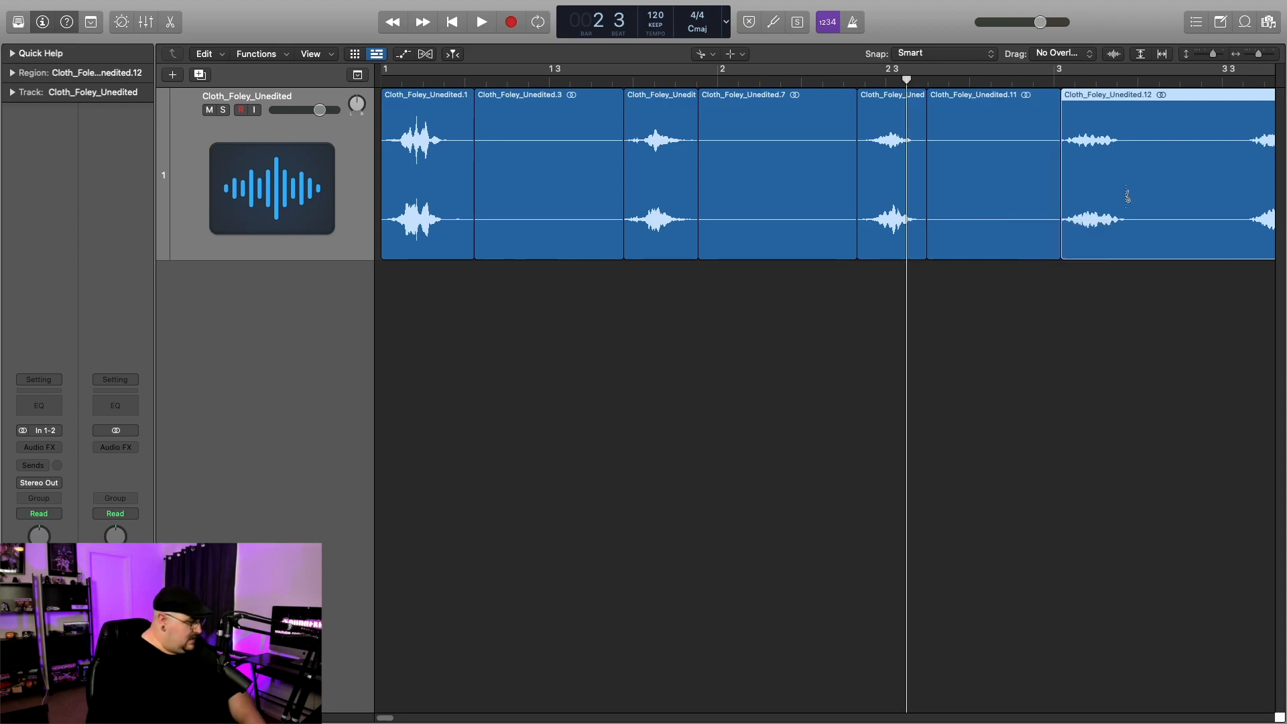
{"action": "key", "text": "r"}
{"action": "key", "text": "t"}
{"action": "key", "text": "t"}
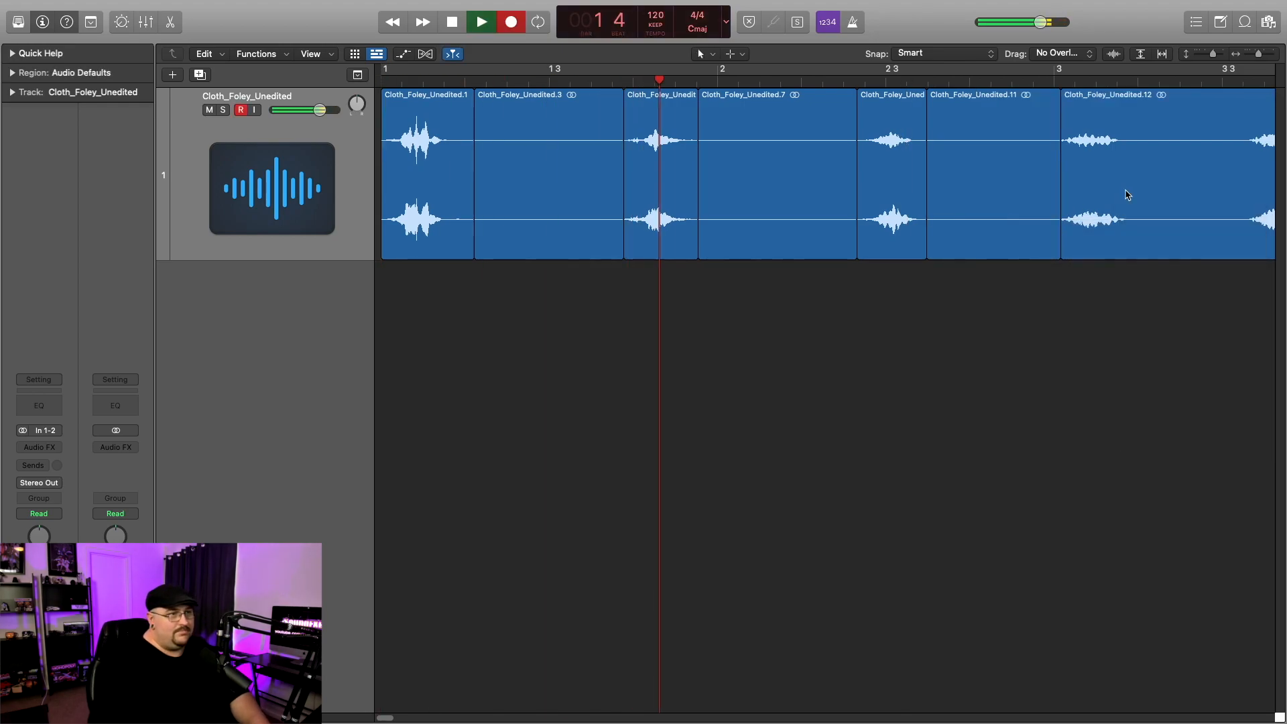
{"action": "left_click", "coordinate": [452, 22]}
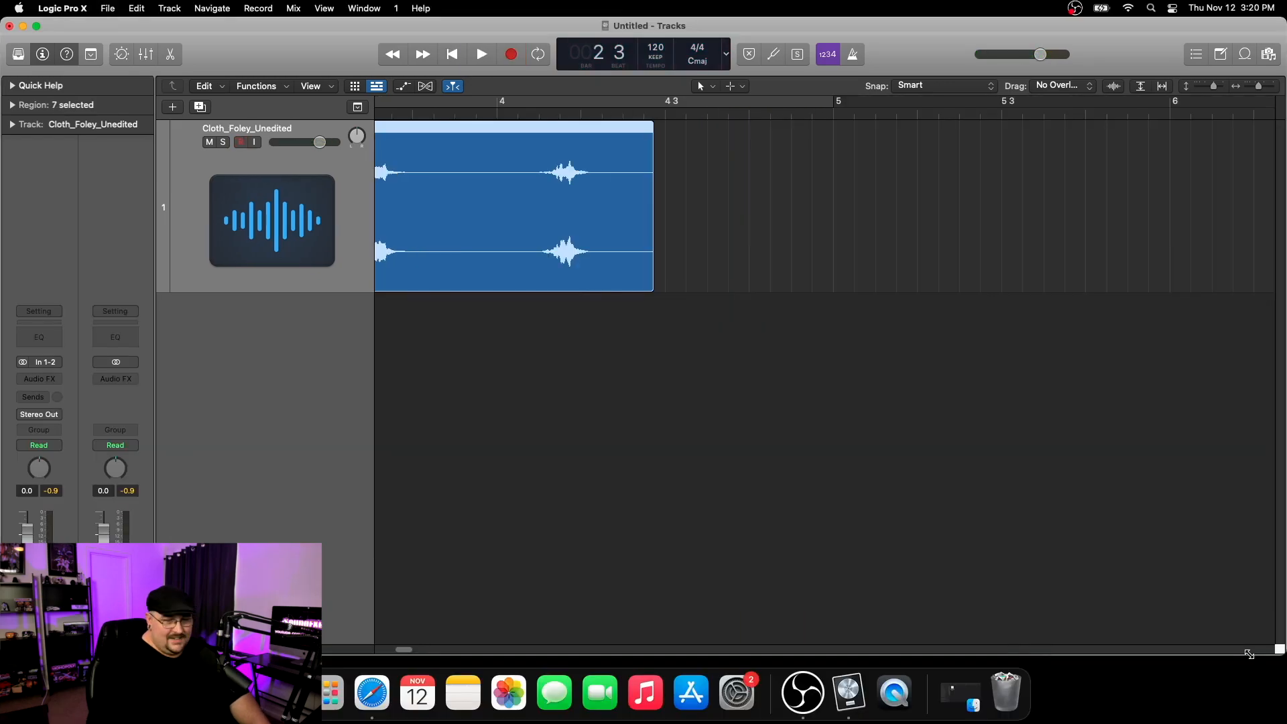
- Split the last region with the Scissors tool where the fourth cloth sound has faded out, just before 3 2
{"action": "left_click_drag", "start_coordinate": [1250, 647], "coordinate": [1250, 663]}
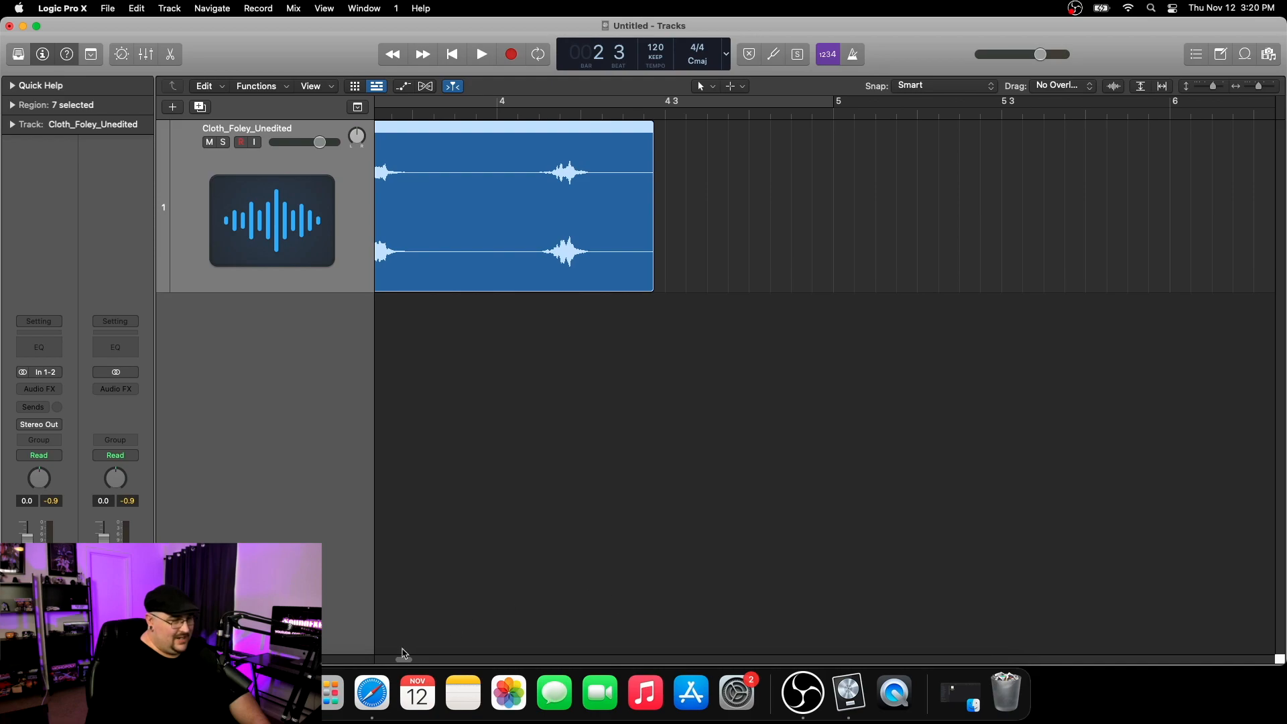
{"action": "left_click_drag", "start_coordinate": [407, 664], "coordinate": [396, 663]}
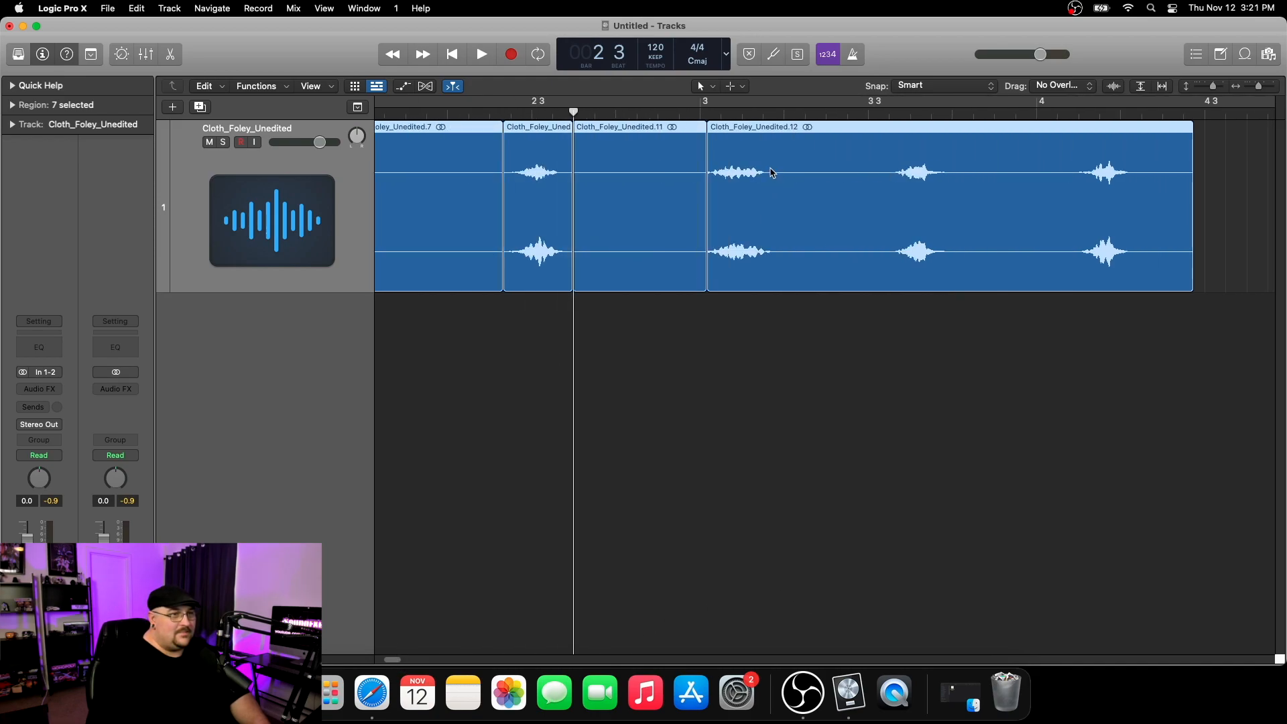
{"action": "left_click", "coordinate": [768, 116]}
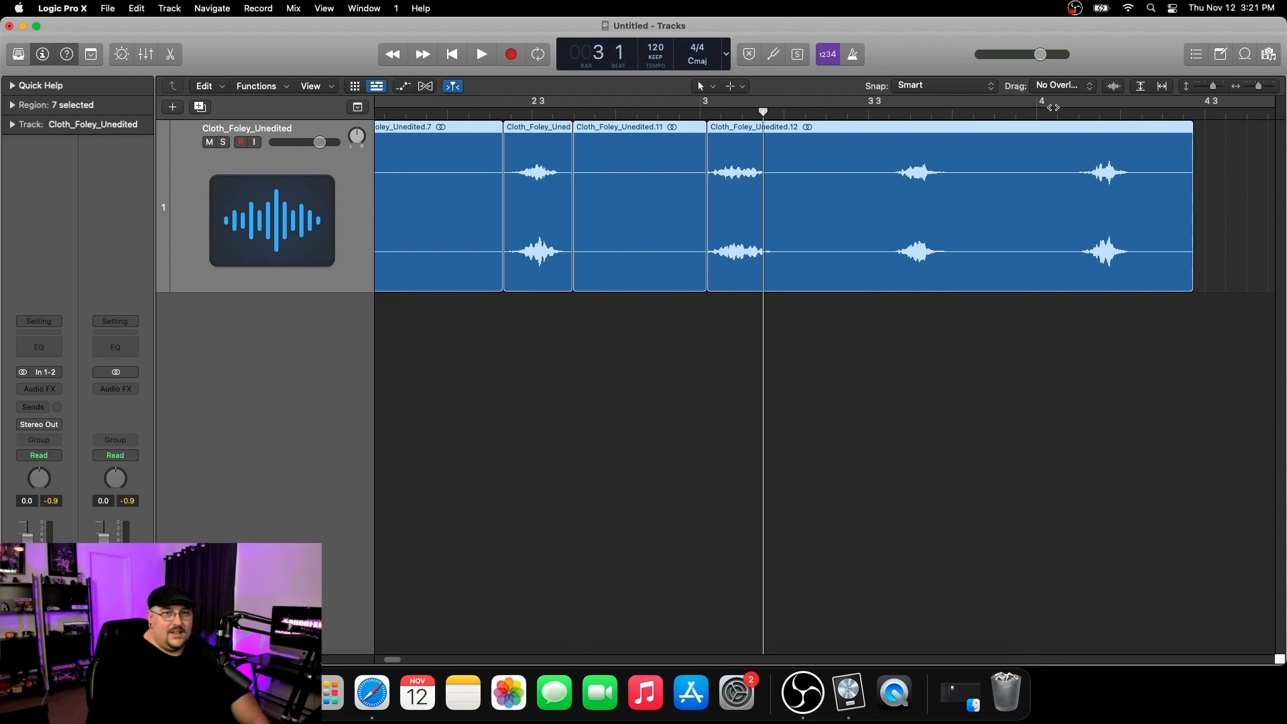
{"action": "left_click_drag", "start_coordinate": [1260, 92], "coordinate": [1269, 92]}
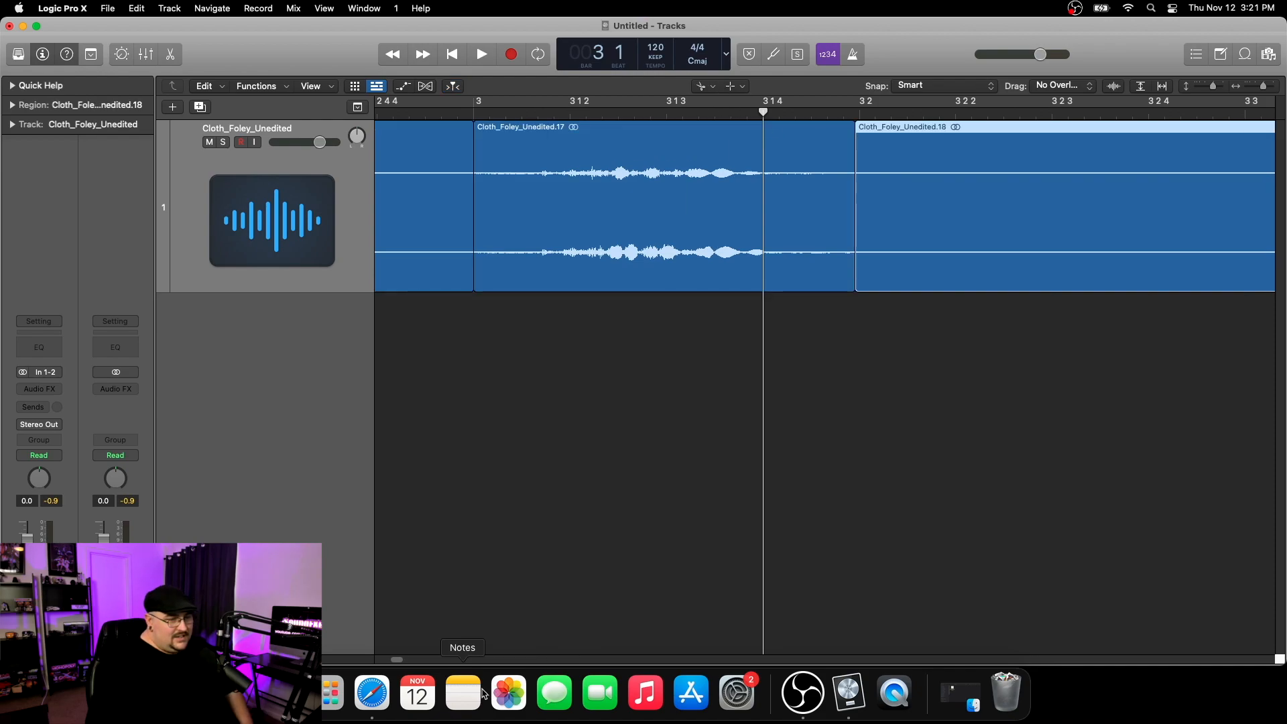
- Isolate the fifth and sixth cloth sounds by splitting the region just before and just after each waveform
{"action": "left_click_drag", "start_coordinate": [396, 660], "coordinate": [398, 661]}
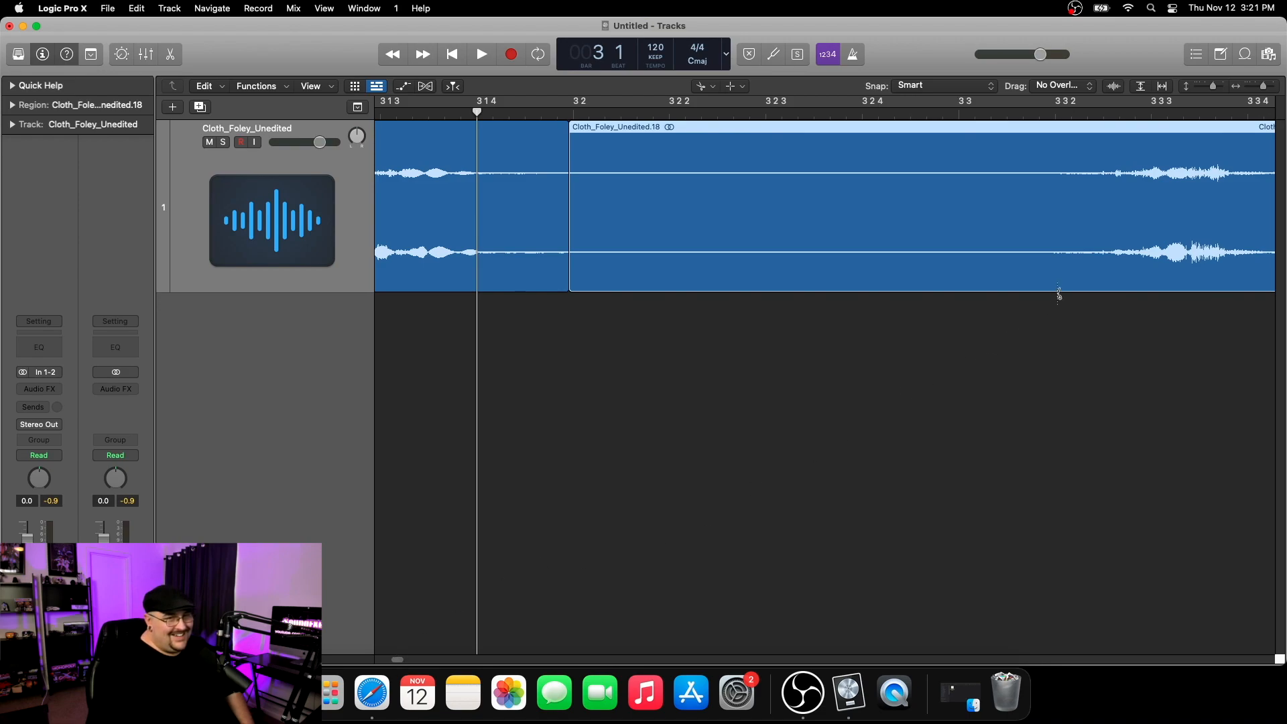
{"action": "left_click", "coordinate": [1050, 239]}
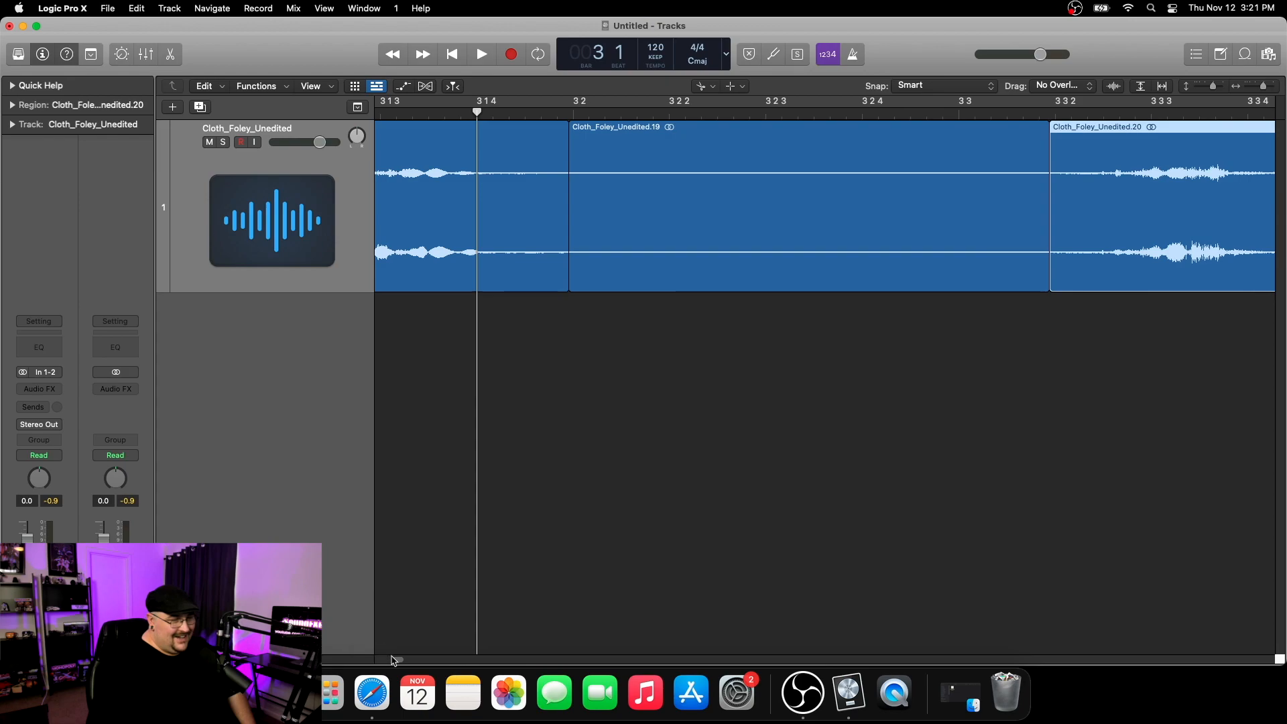
{"action": "left_click_drag", "start_coordinate": [398, 660], "coordinate": [402, 660]}
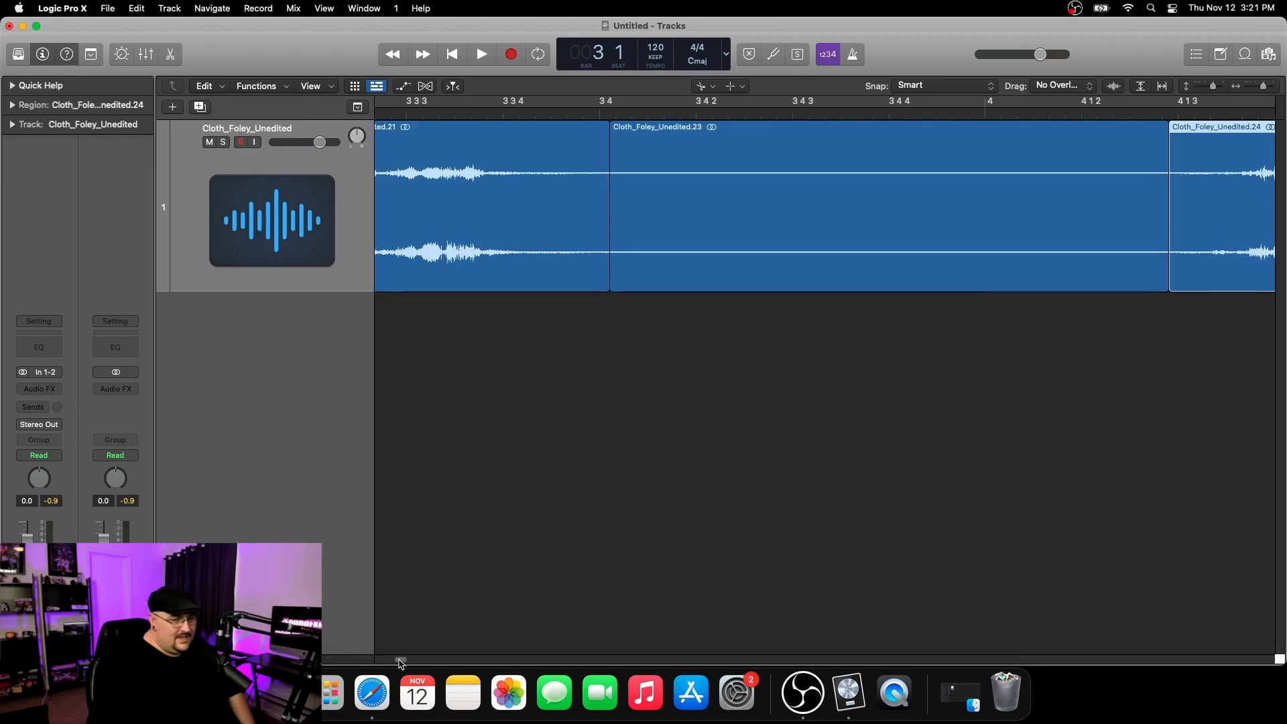
{"action": "left_click_drag", "start_coordinate": [400, 661], "coordinate": [404, 661]}
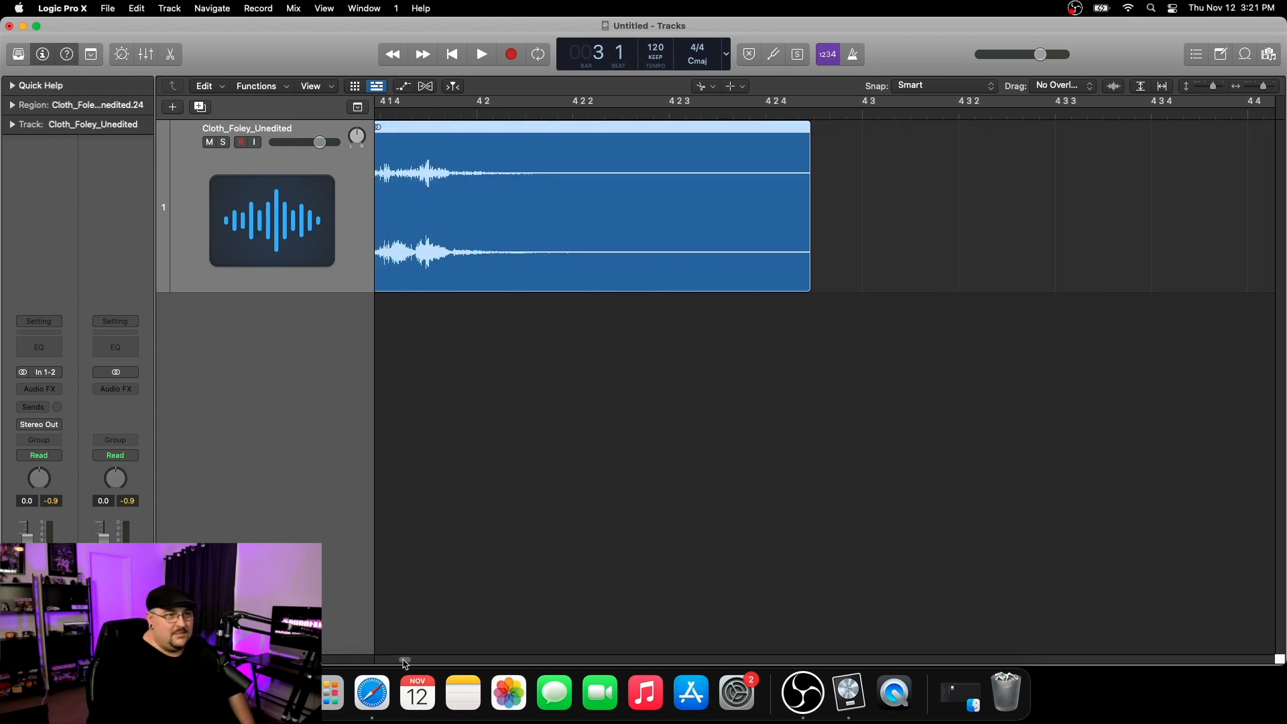
{"action": "left_click", "coordinate": [573, 243]}
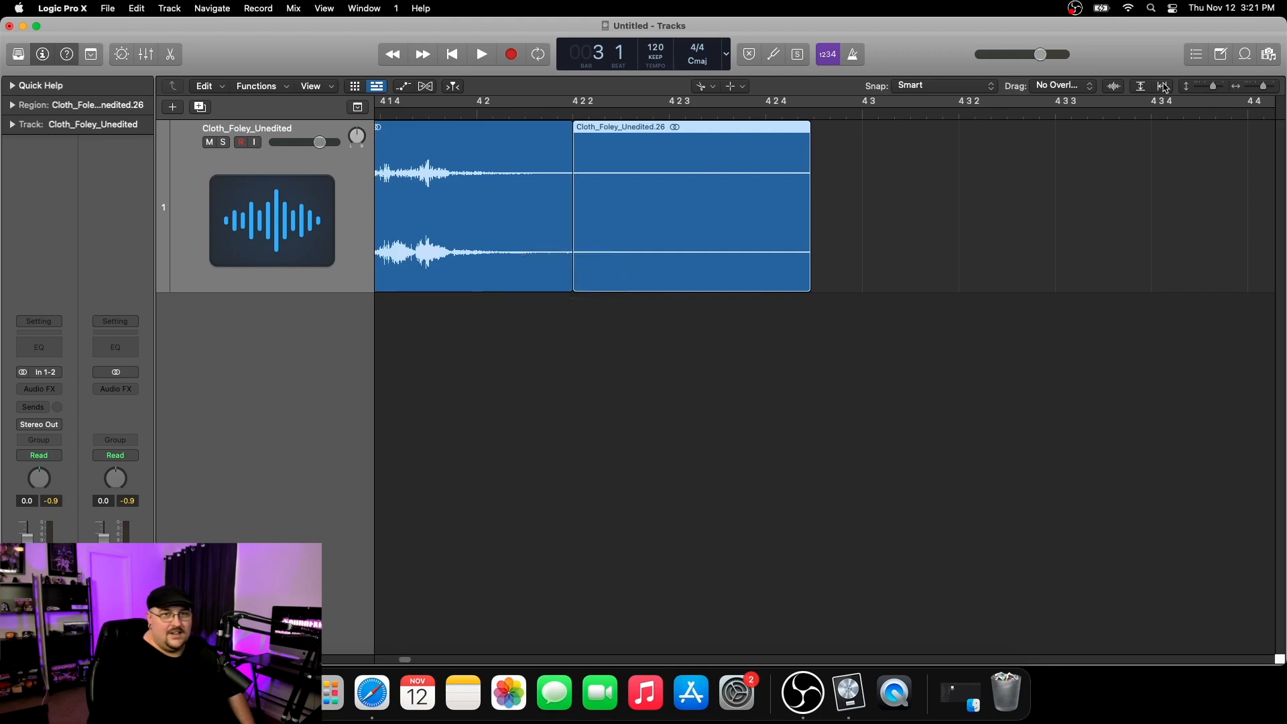
- Switch to the Pointer tool and delete the silent regions after the first, second and third cloth sounds
{"action": "left_click_drag", "start_coordinate": [1268, 92], "coordinate": [1246, 91]}
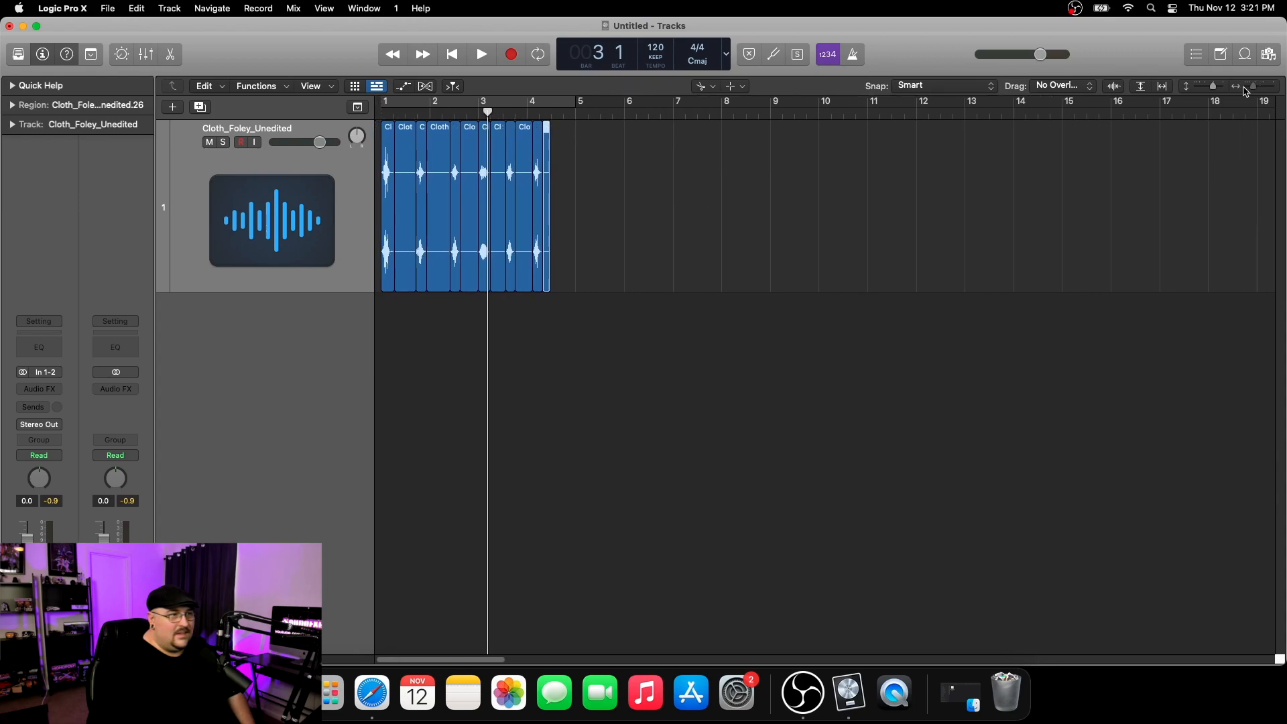
{"action": "left_click", "coordinate": [715, 91]}
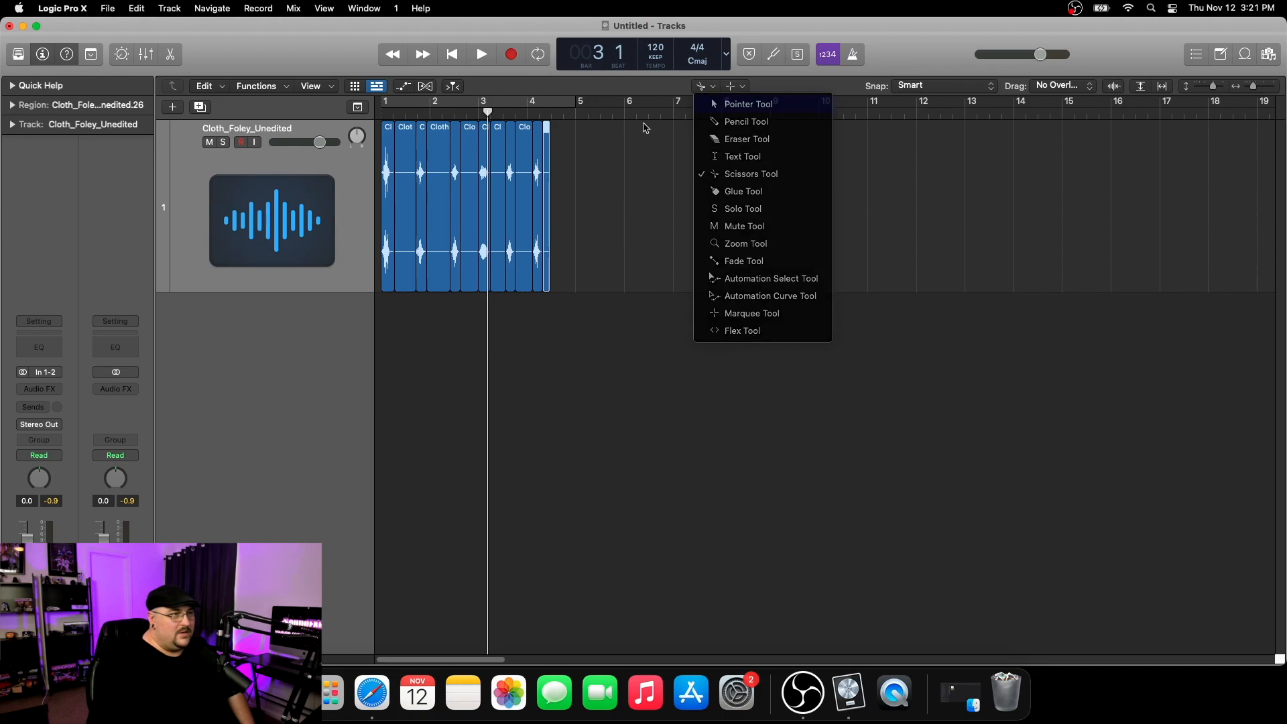
{"action": "left_click", "coordinate": [726, 101]}
{"action": "left_click", "coordinate": [408, 280]}
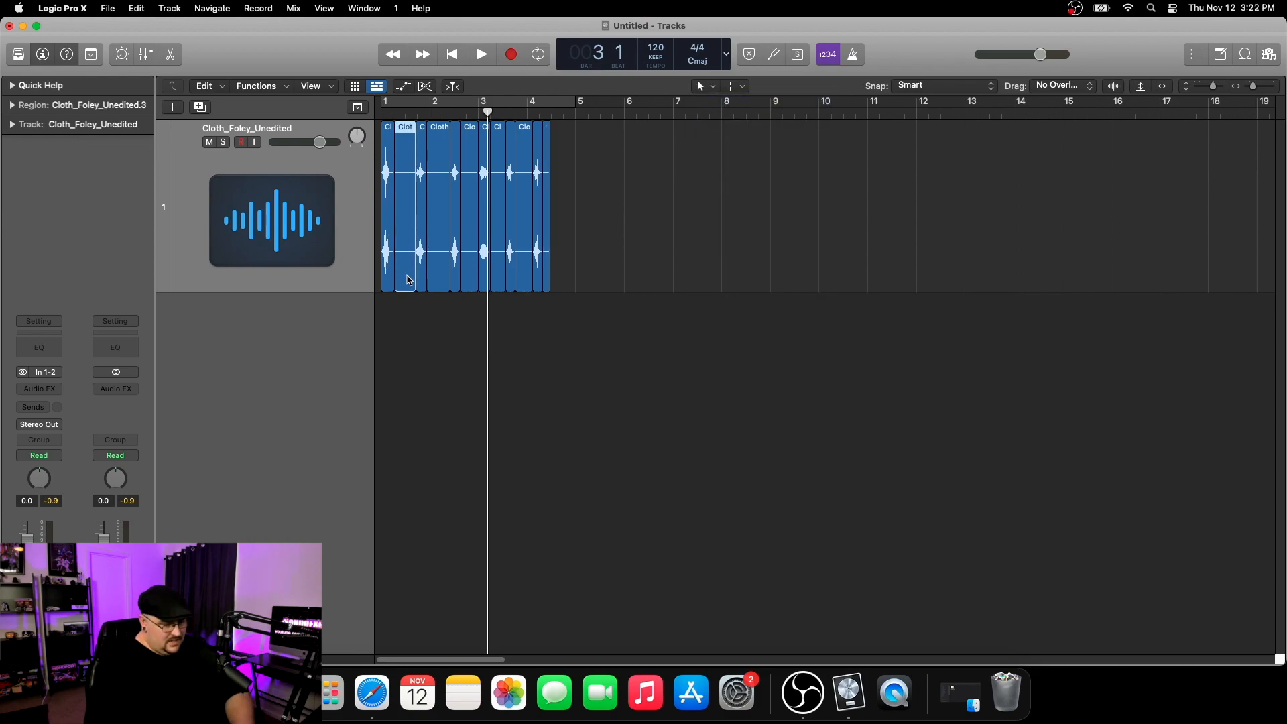
{"action": "key", "text": "Delete"}
{"action": "left_click", "coordinate": [434, 274]}
{"action": "key", "text": "Delete"}
{"action": "left_click", "coordinate": [472, 273]}
{"action": "key", "text": "Delete"}
- Delete the silent regions after the fourth, fifth and sixth cloth sounds
{"action": "left_click", "coordinate": [497, 277]}
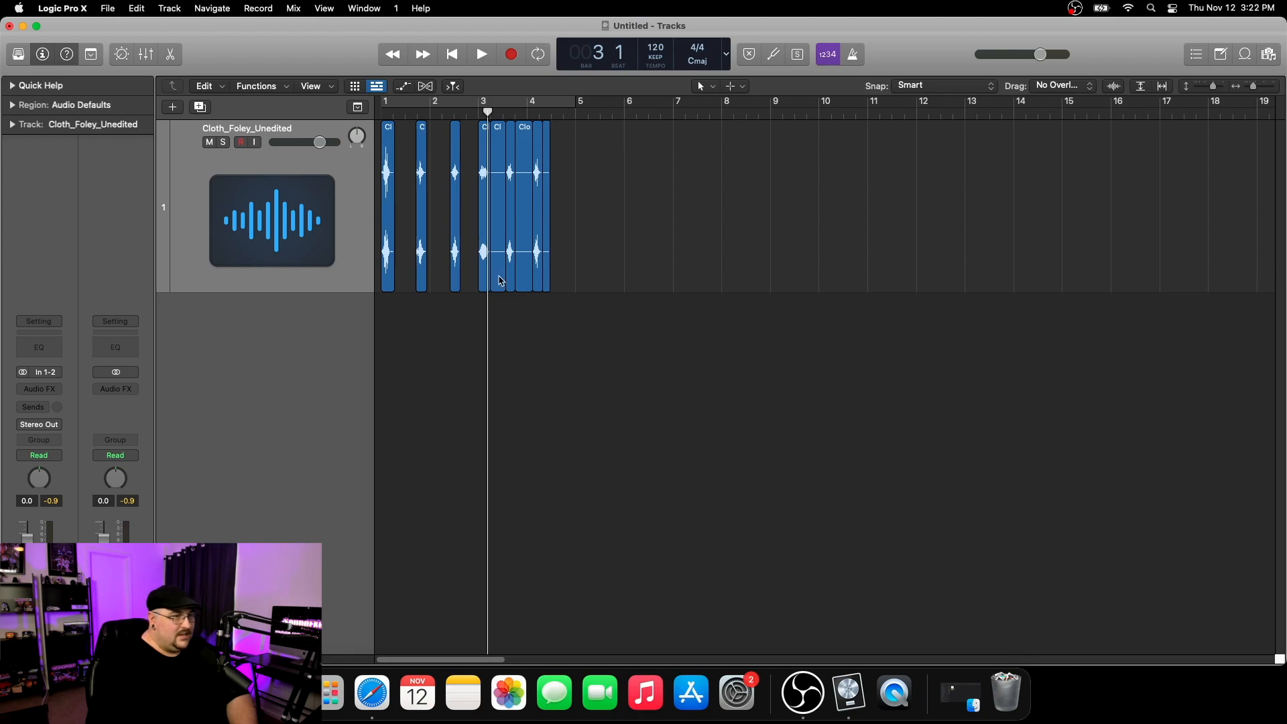
{"action": "key", "text": "Delete"}
{"action": "left_click", "coordinate": [526, 280]}
{"action": "key", "text": "Delete"}
{"action": "left_click", "coordinate": [546, 282]}
{"action": "key", "text": "Delete"}
- Move the second to fifth cloth sound regions onto separate new audio tracks near the start of bar 1
{"action": "left_click_drag", "start_coordinate": [422, 285], "coordinate": [370, 406]}
{"action": "left_click_drag", "start_coordinate": [455, 282], "coordinate": [389, 516]}
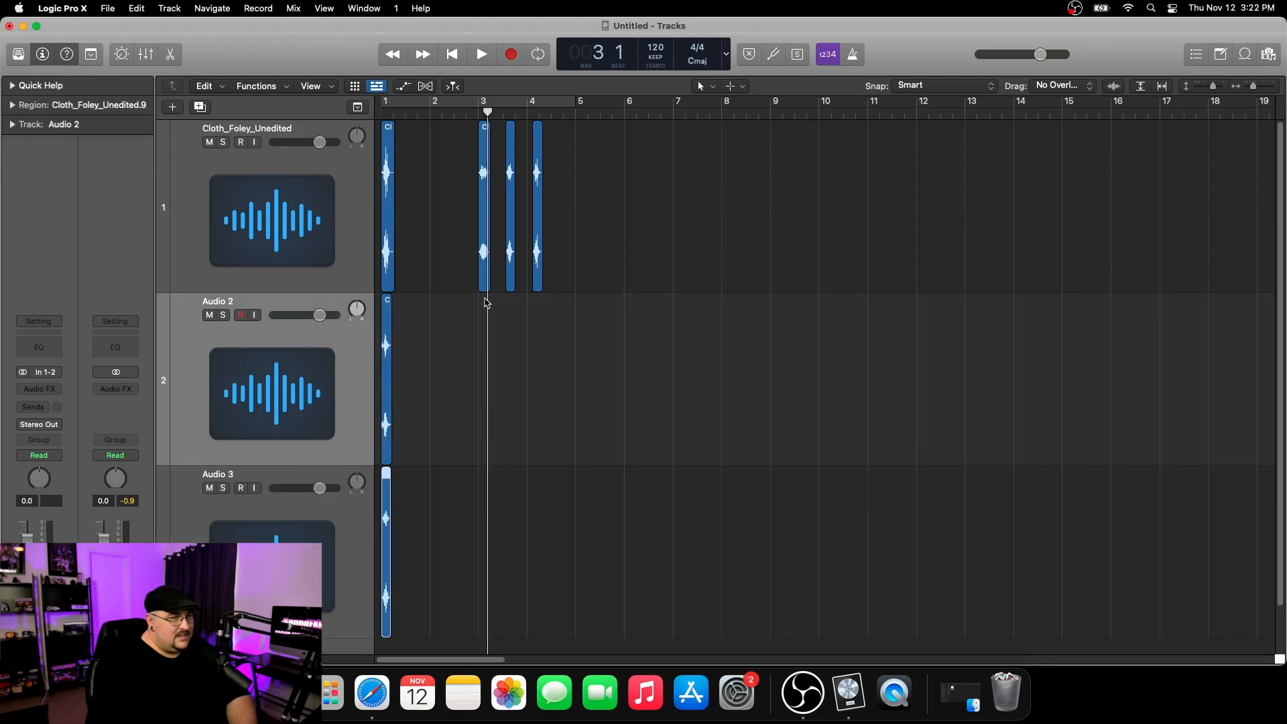
{"action": "left_click_drag", "start_coordinate": [1216, 90], "coordinate": [1211, 90]}
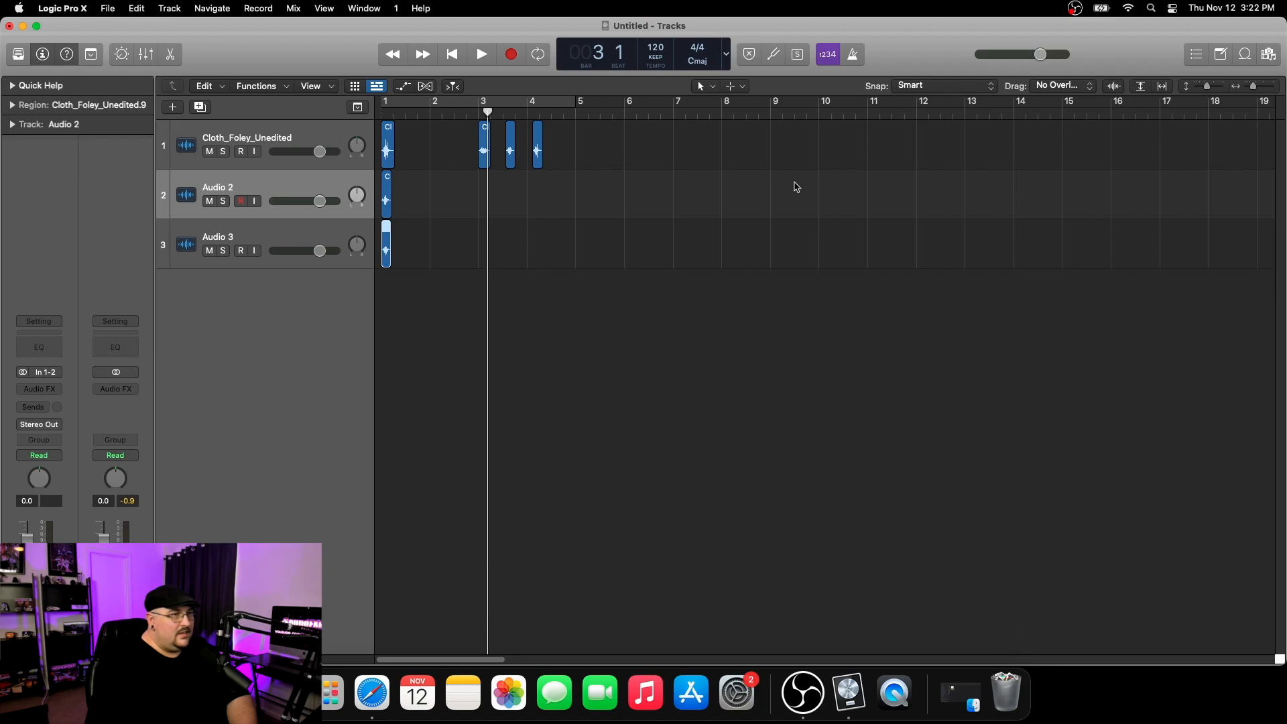
{"action": "left_click_drag", "start_coordinate": [482, 162], "coordinate": [389, 295]}
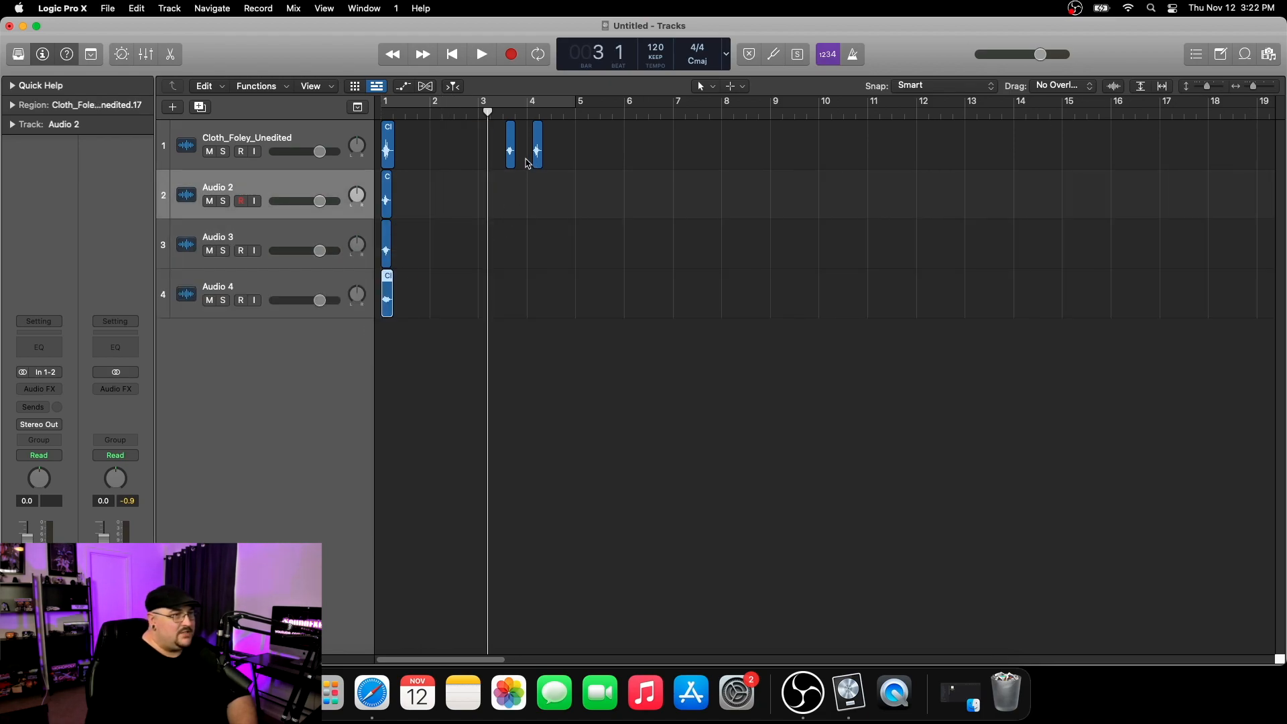
{"action": "left_click_drag", "start_coordinate": [510, 149], "coordinate": [377, 360]}
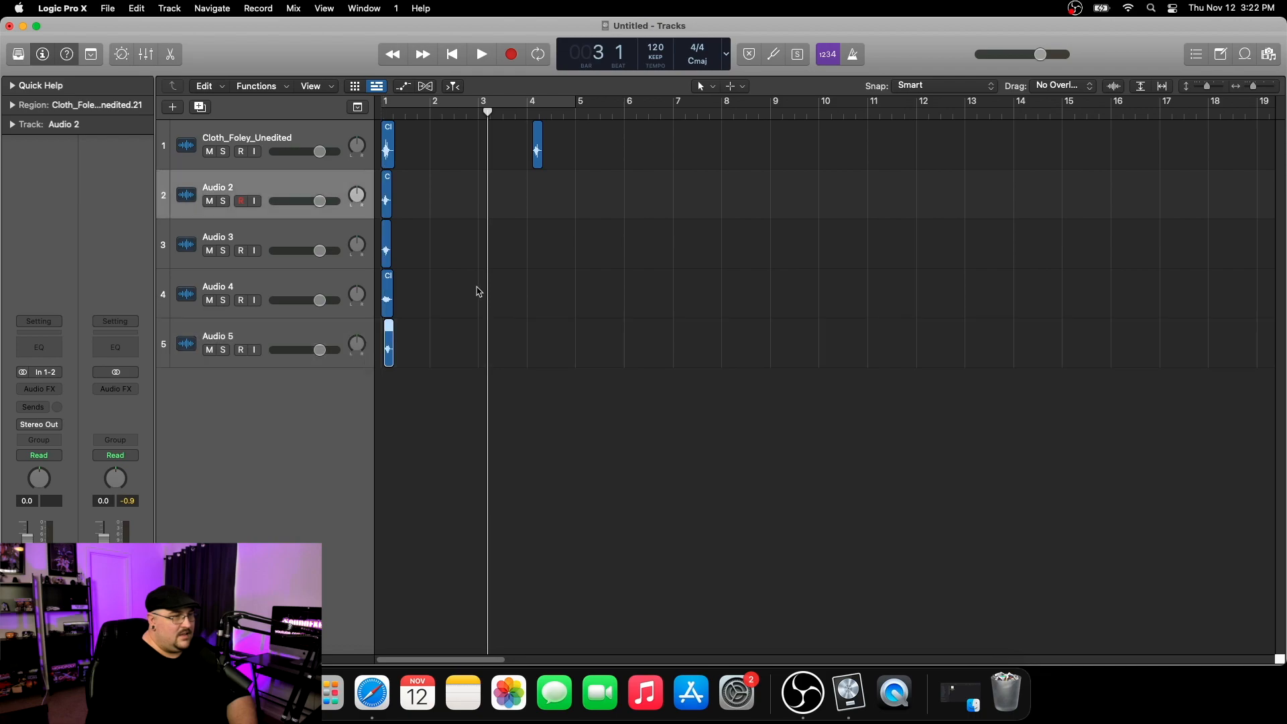
{"action": "left_click_drag", "start_coordinate": [536, 161], "coordinate": [347, 421]}
{"action": "key", "text": "Escape"}
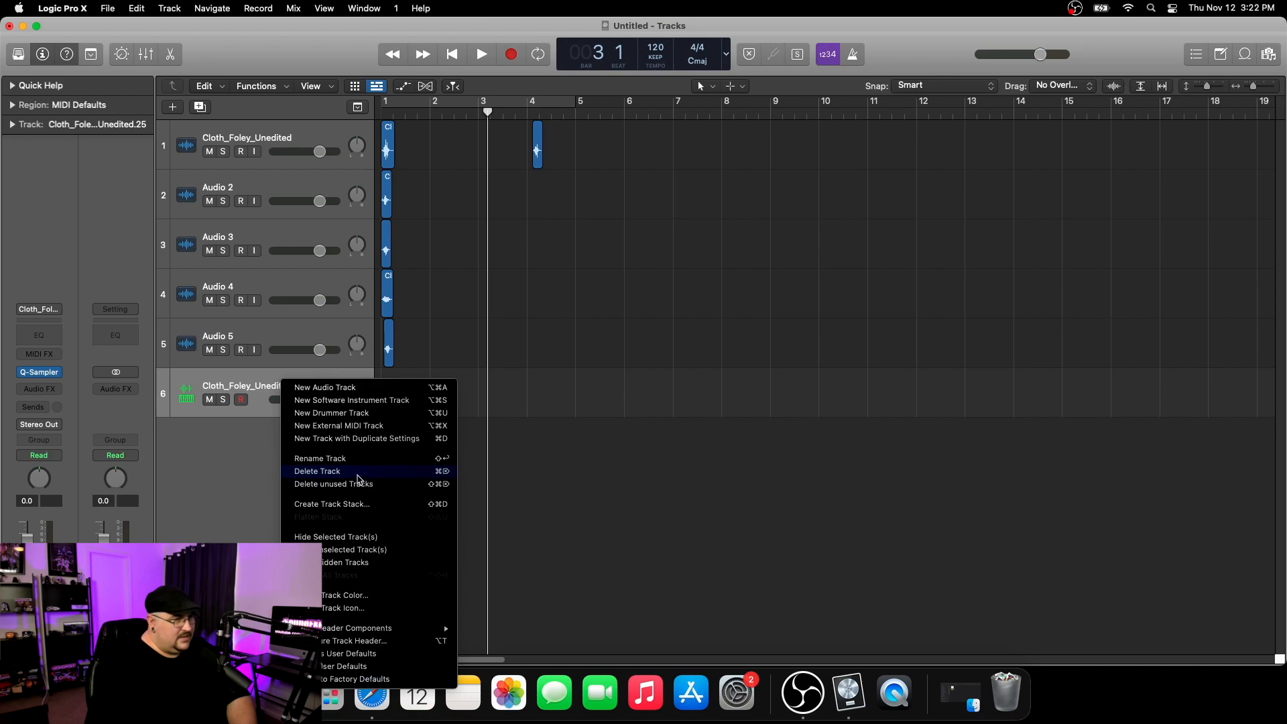
{"action": "left_click", "coordinate": [357, 472]}
- Move the sixth cloth sound onto its own new audio track at bar 1 and align the Audio 5 region with the project start
{"action": "left_click", "coordinate": [537, 161]}
{"action": "left_click_drag", "start_coordinate": [538, 161], "coordinate": [384, 375]}
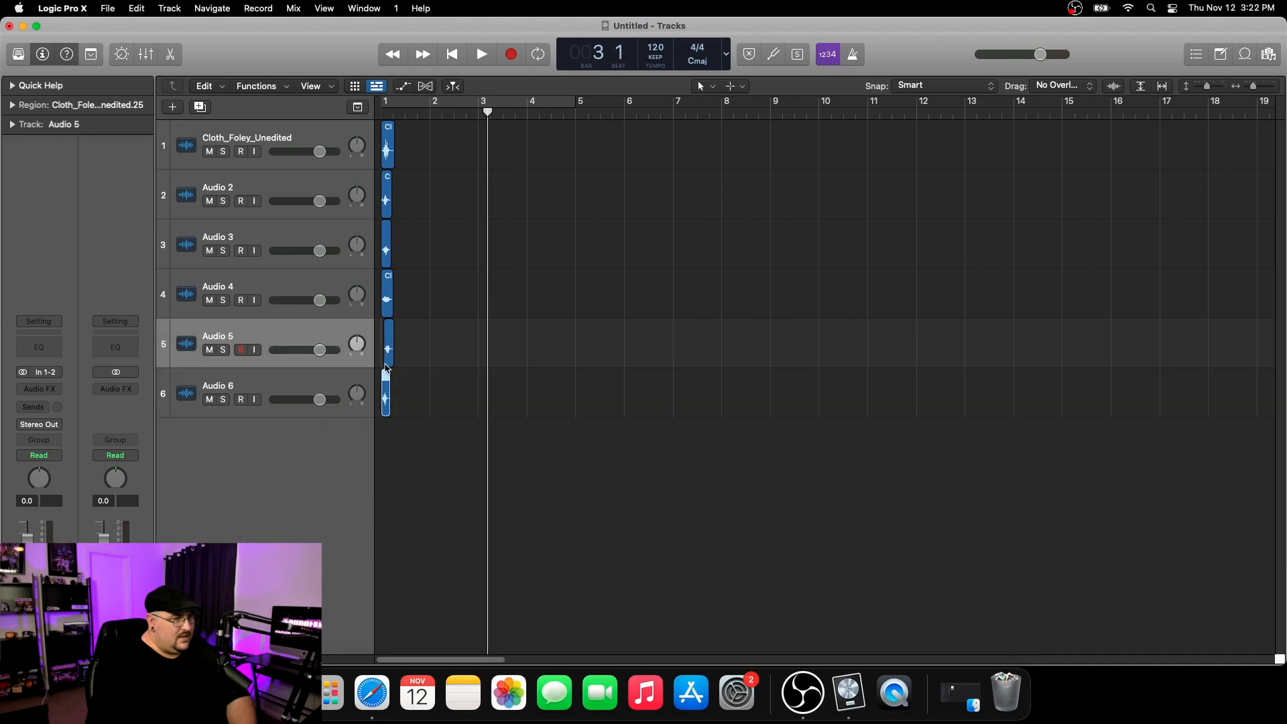
{"action": "left_click_drag", "start_coordinate": [487, 110], "coordinate": [362, 112]}
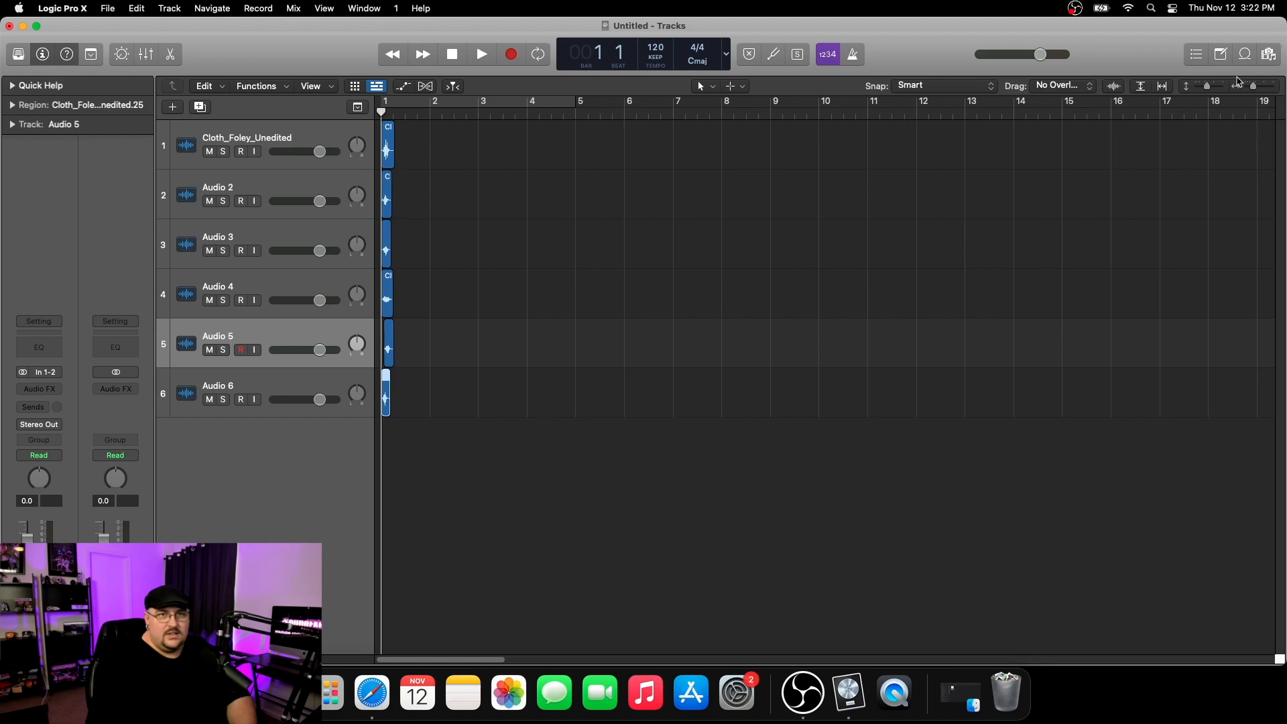
{"action": "key", "text": "z"}
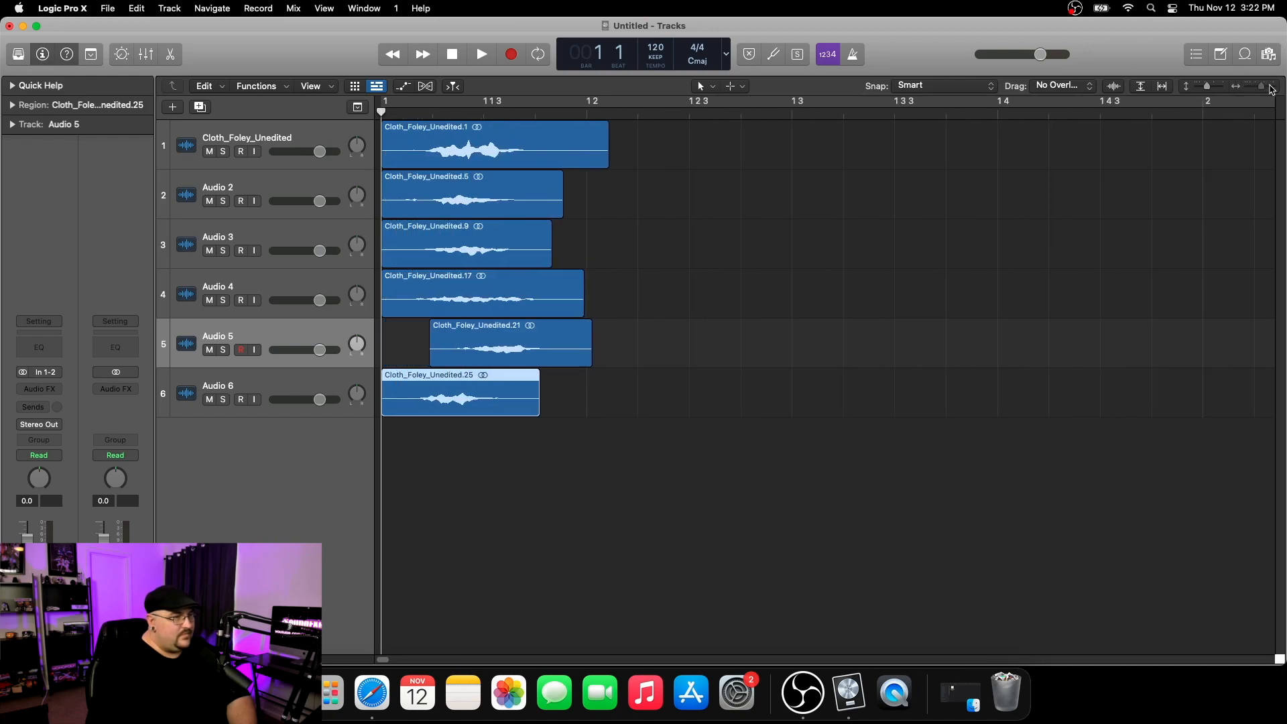
{"action": "left_click_drag", "start_coordinate": [506, 355], "coordinate": [446, 359]}
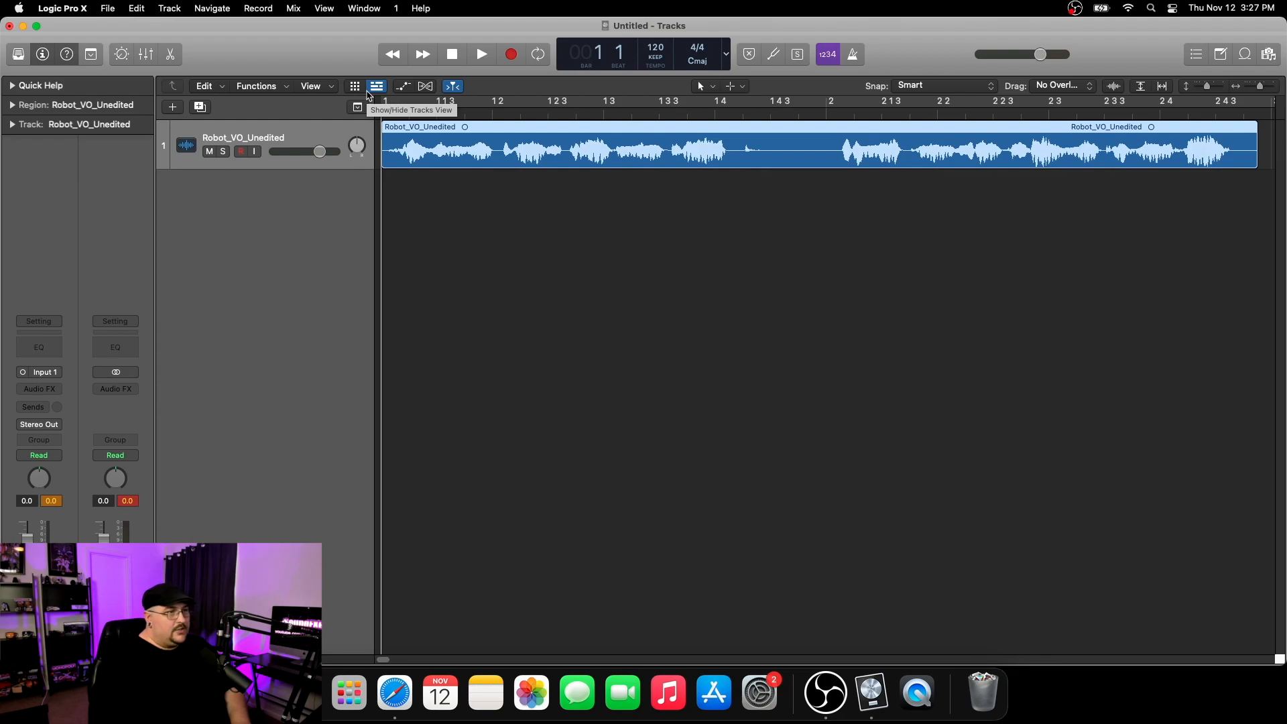
- Play the Robot_VO_Unedited recording through once, then return the playhead to the start
{"action": "key", "text": "space"}
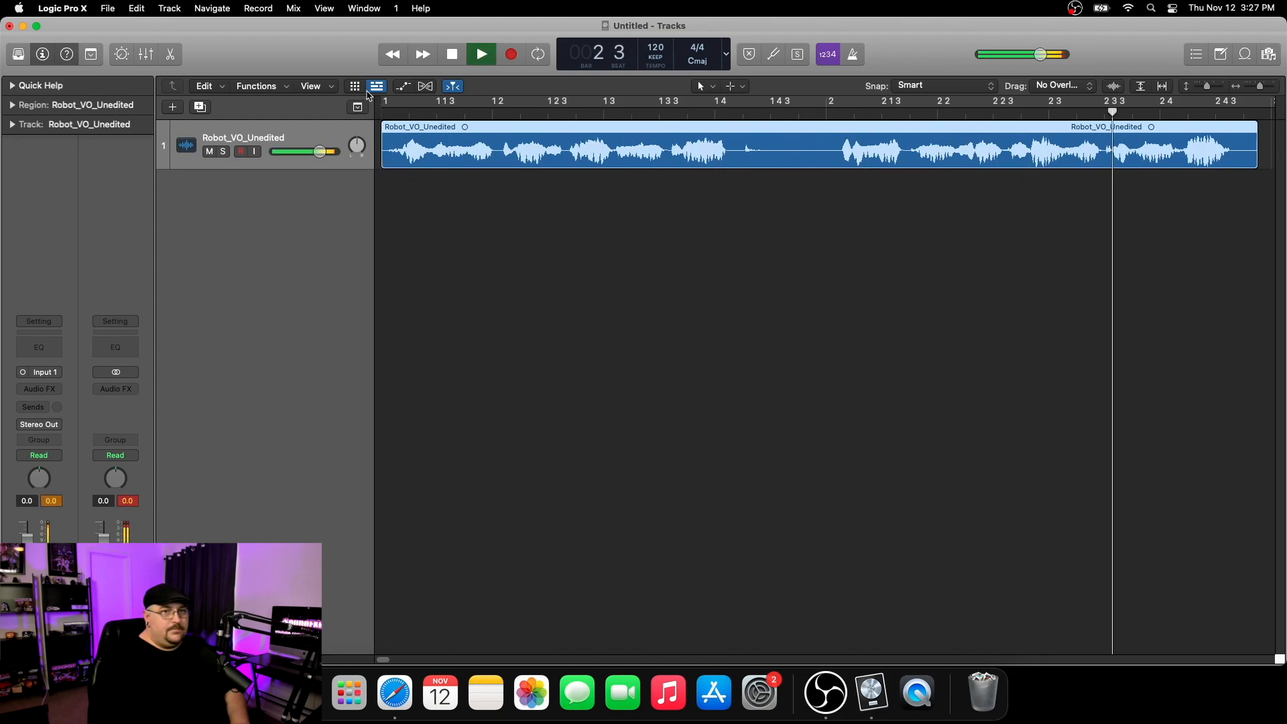
{"action": "key", "text": "space"}
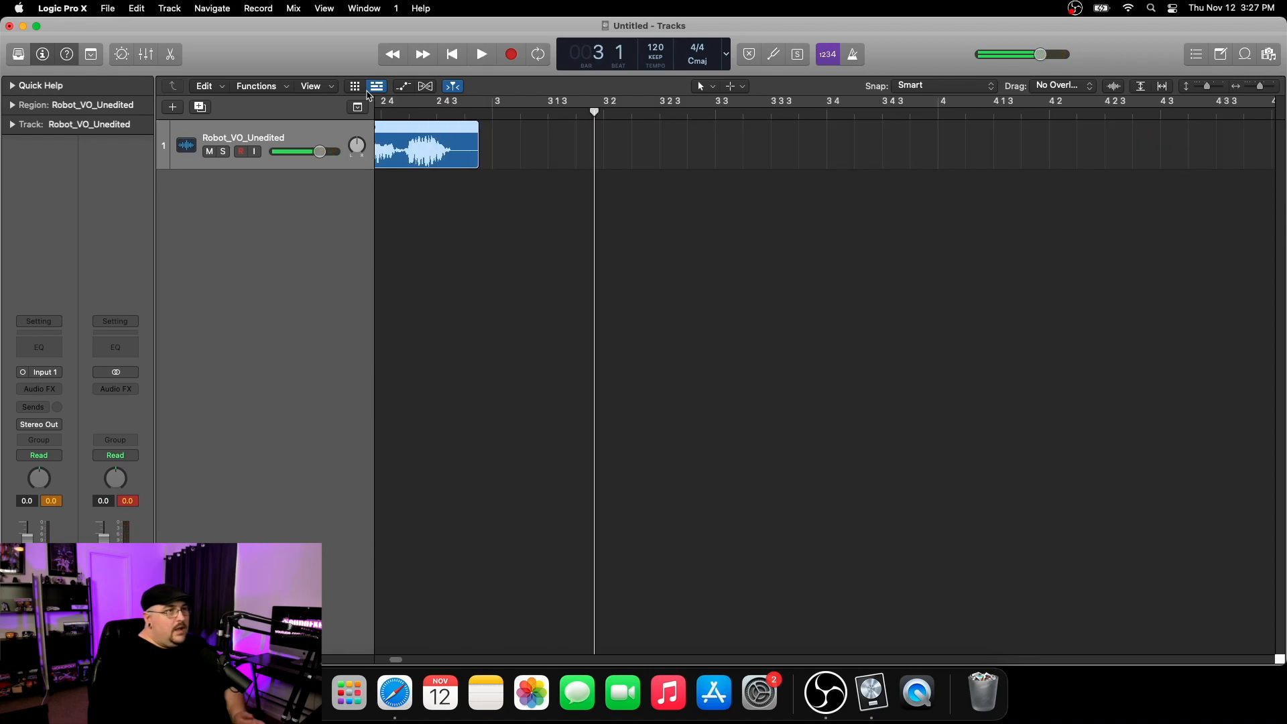
{"action": "left_click", "coordinate": [453, 55]}
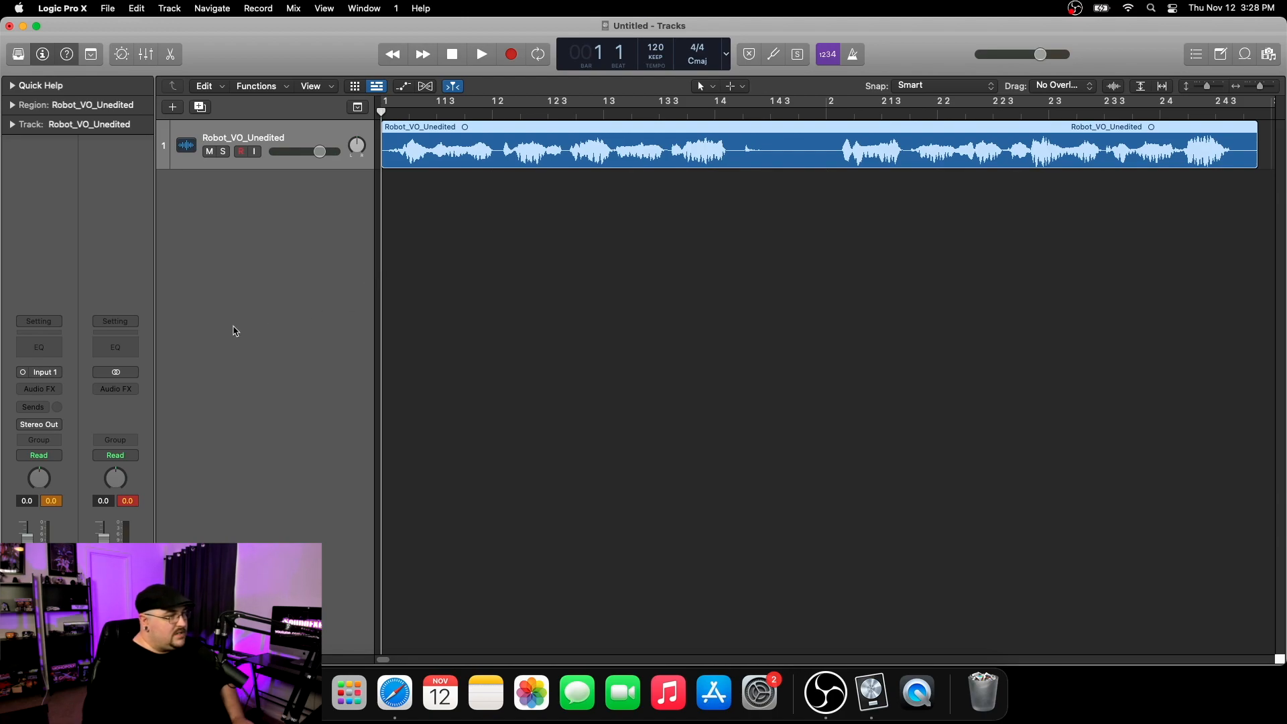
- Insert the Ringshifter effect on the Robot_VO_Unedited track and audition its Factory Default setting
{"action": "left_click", "coordinate": [57, 392]}
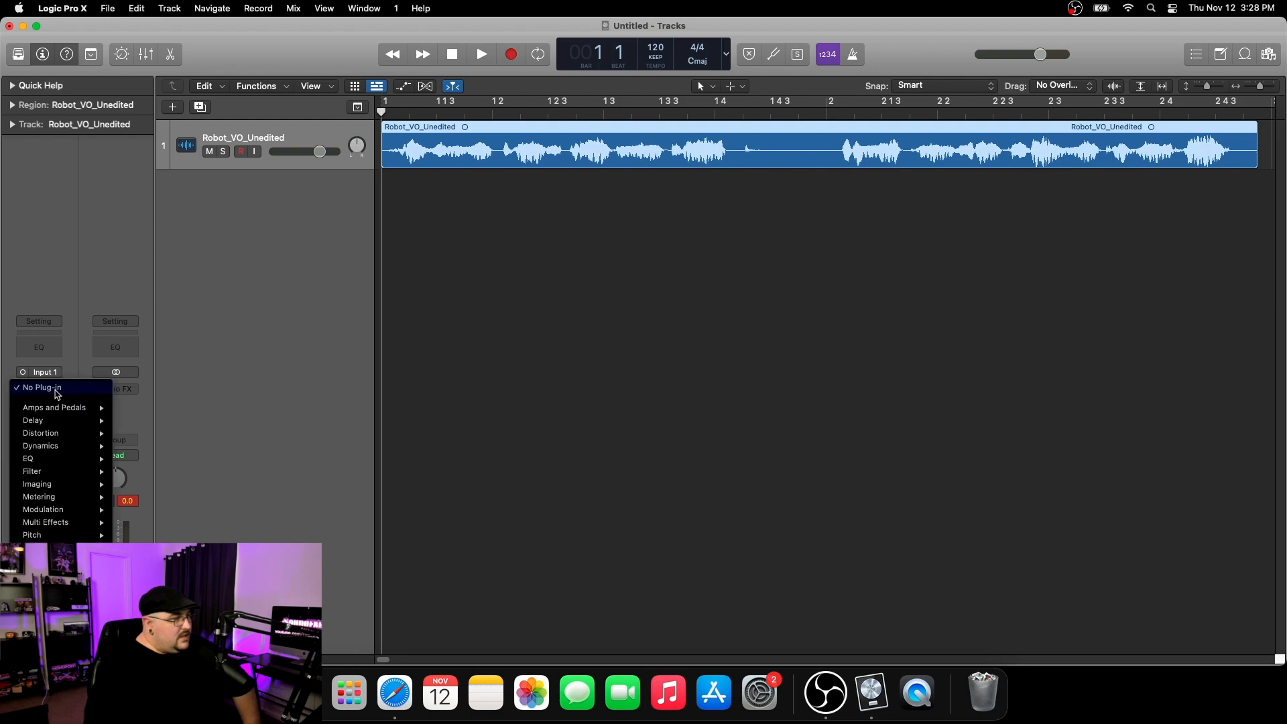
{"action": "mouse_move", "coordinate": [74, 436]}
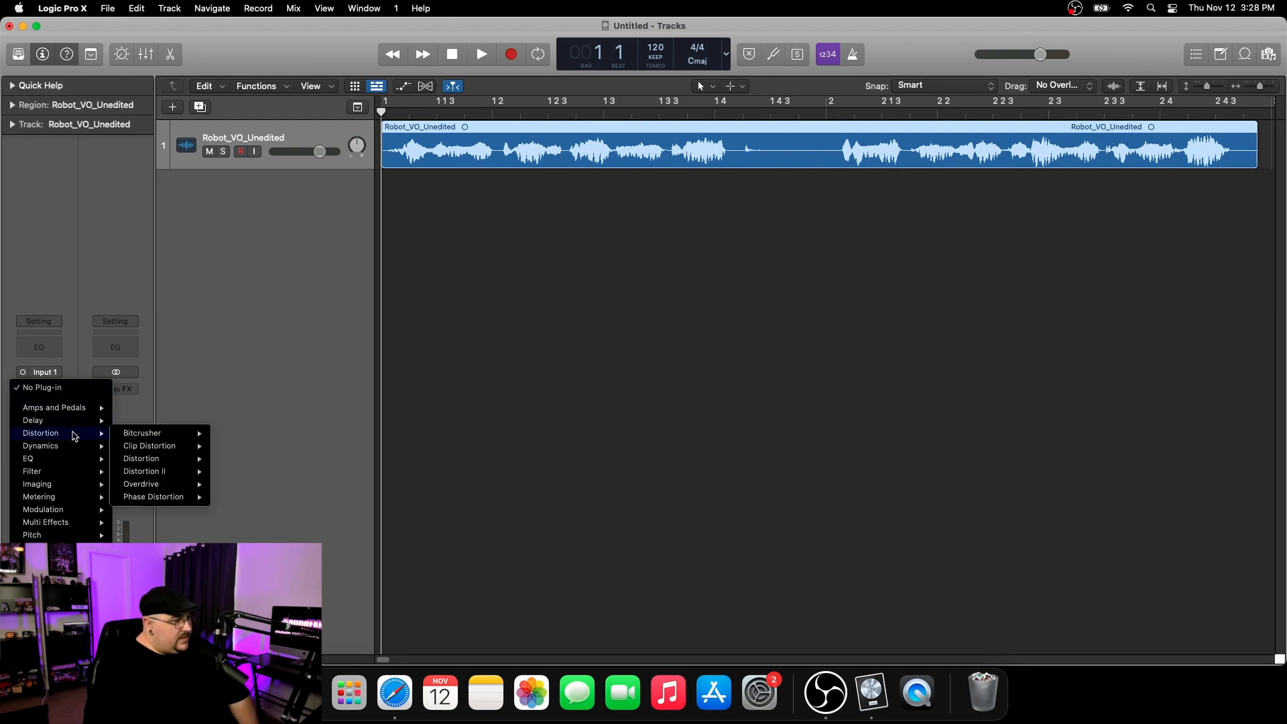
{"action": "mouse_move", "coordinate": [79, 509]}
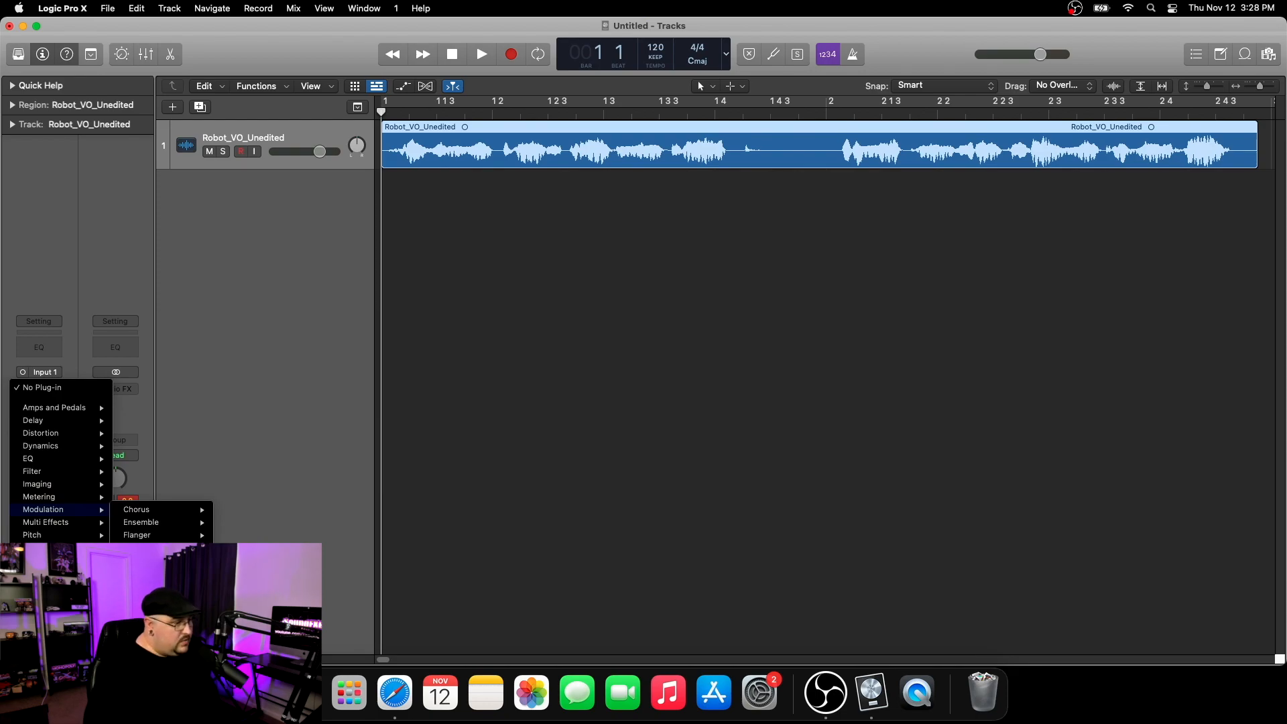
{"action": "left_click", "coordinate": [235, 586]}
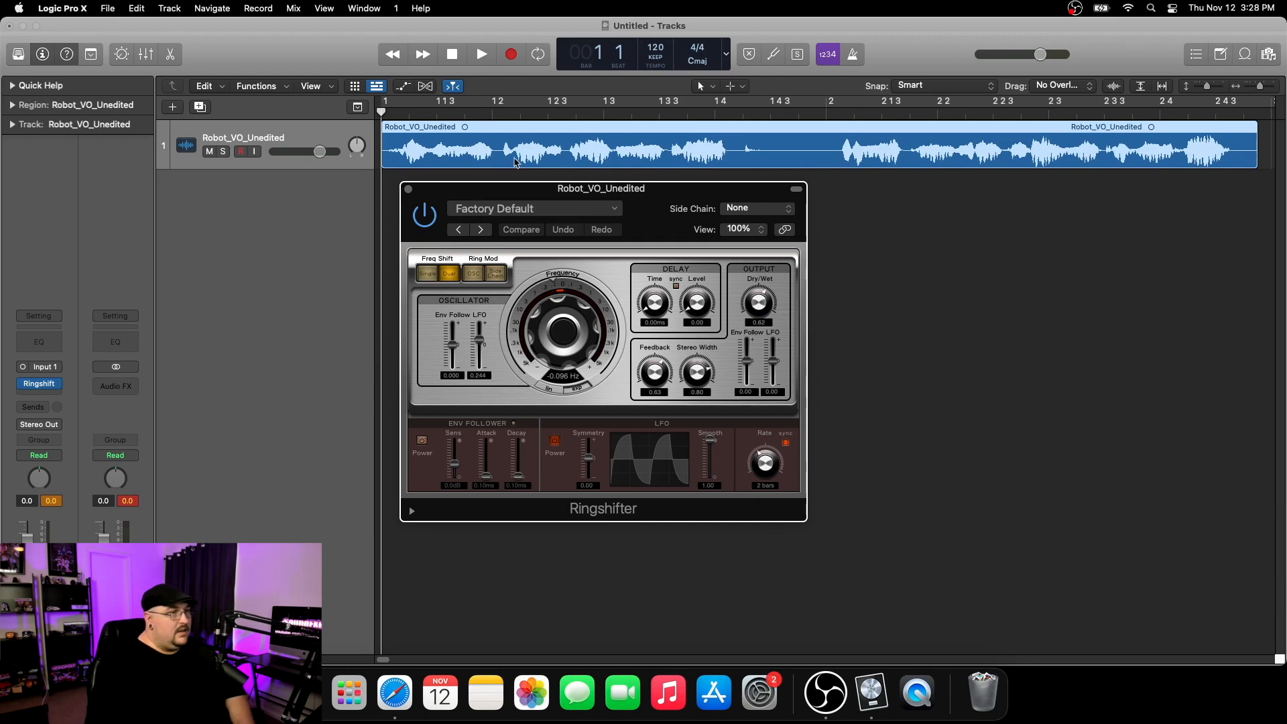
{"action": "key", "text": "space"}
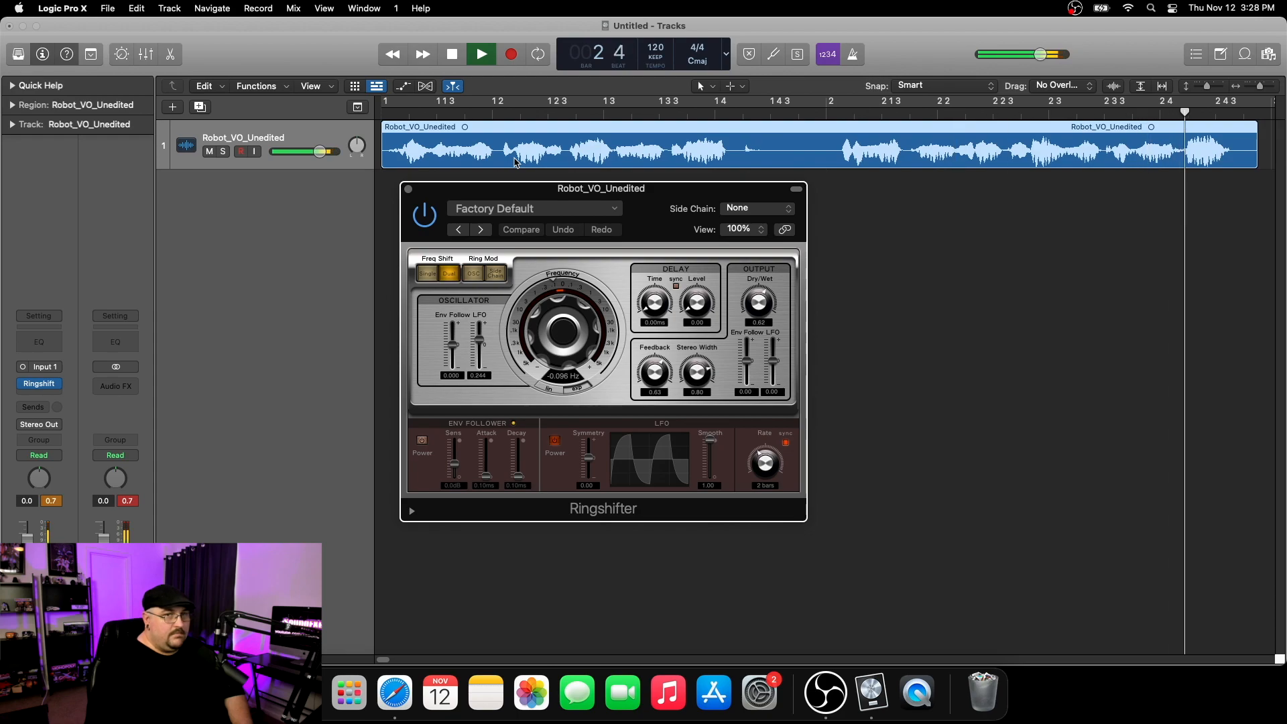
{"action": "key", "text": "space"}
- Load the Ring Groove 01 preset in Ringshifter and play the voice-over from the start to hear it
{"action": "left_click", "coordinate": [600, 210]}
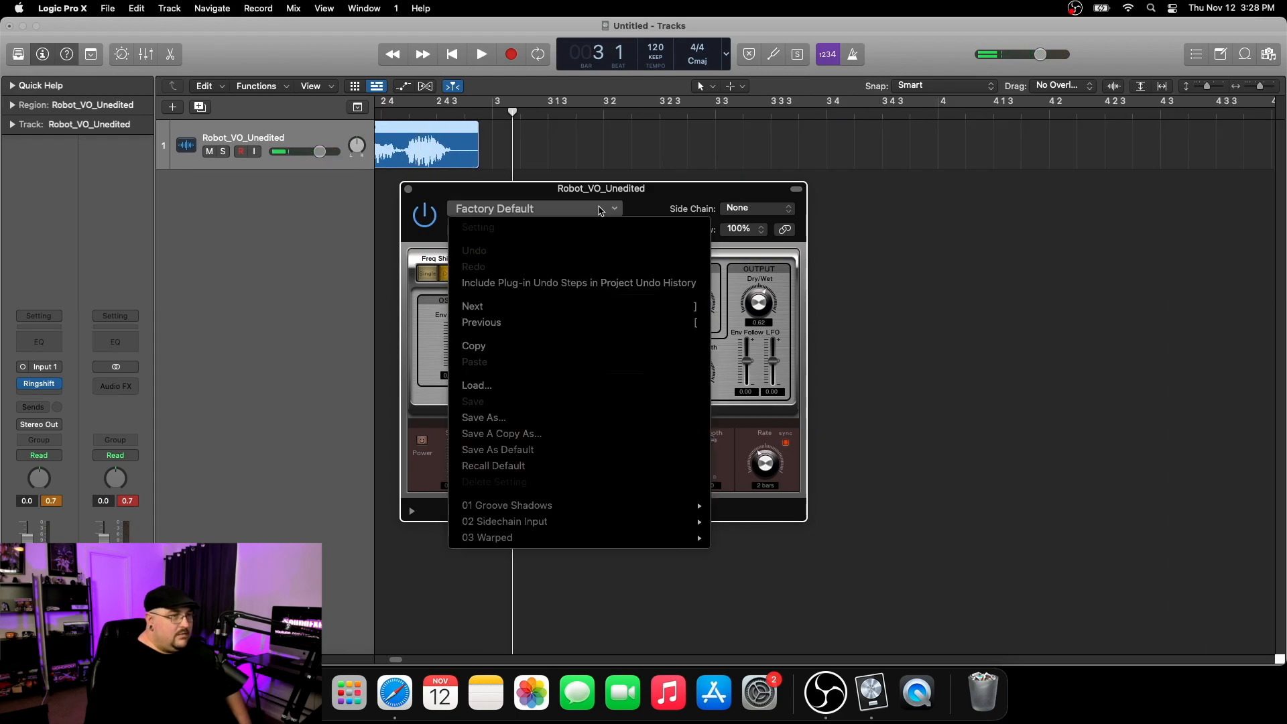
{"action": "left_click", "coordinate": [592, 306]}
{"action": "left_click", "coordinate": [451, 54]}
{"action": "key", "text": "space"}
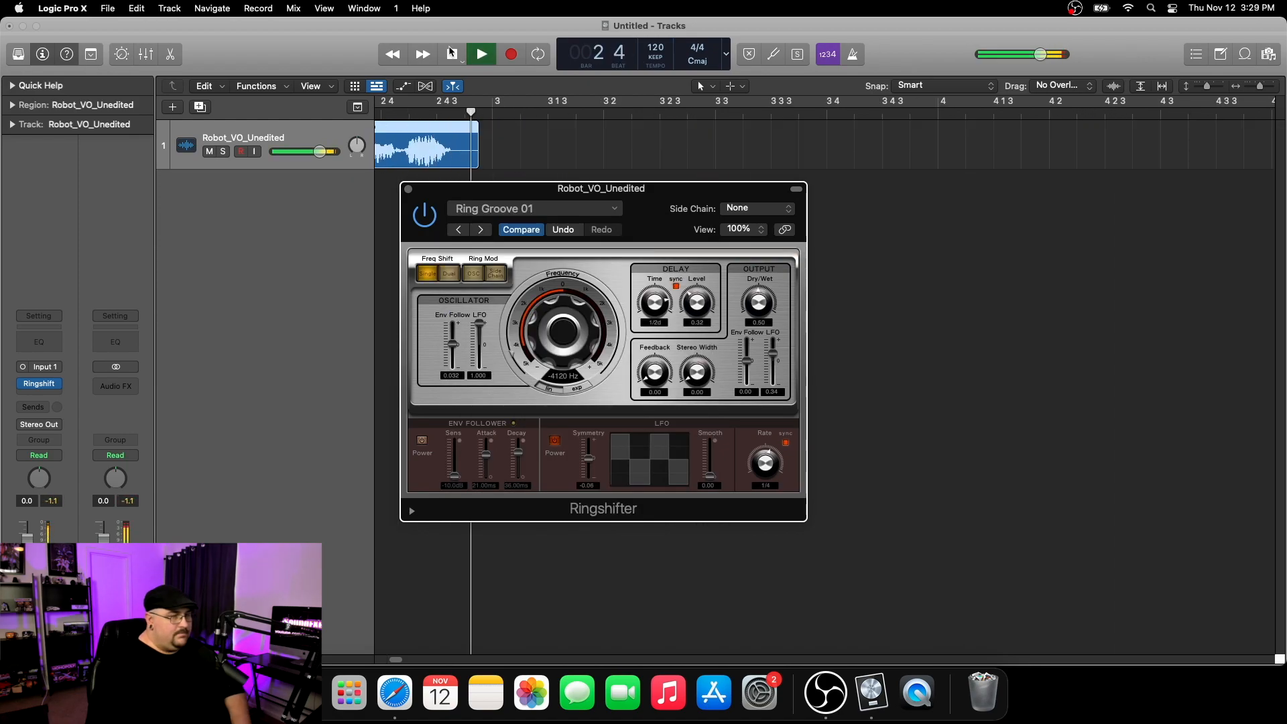
{"action": "left_click", "coordinate": [451, 53]}
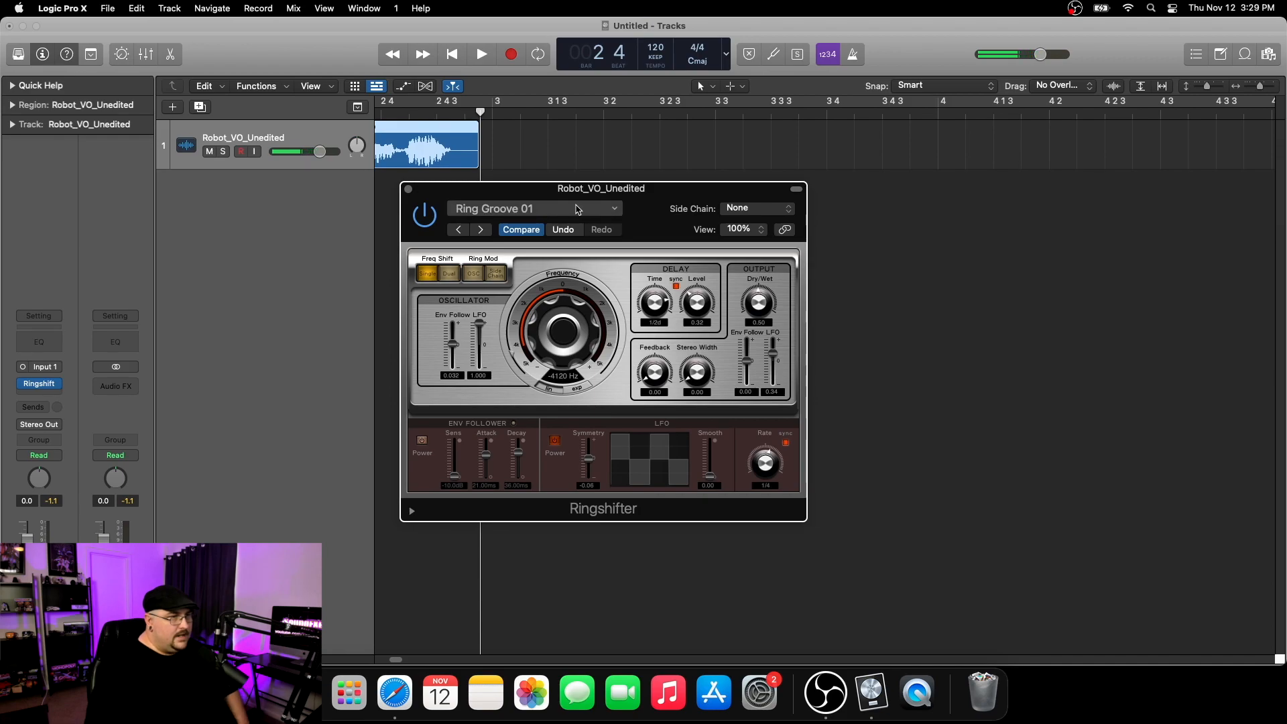
- Replace Ringshifter with Vocal Transformer using the Disguise Voice preset and audition the voice-over
{"action": "key", "text": "super+w"}
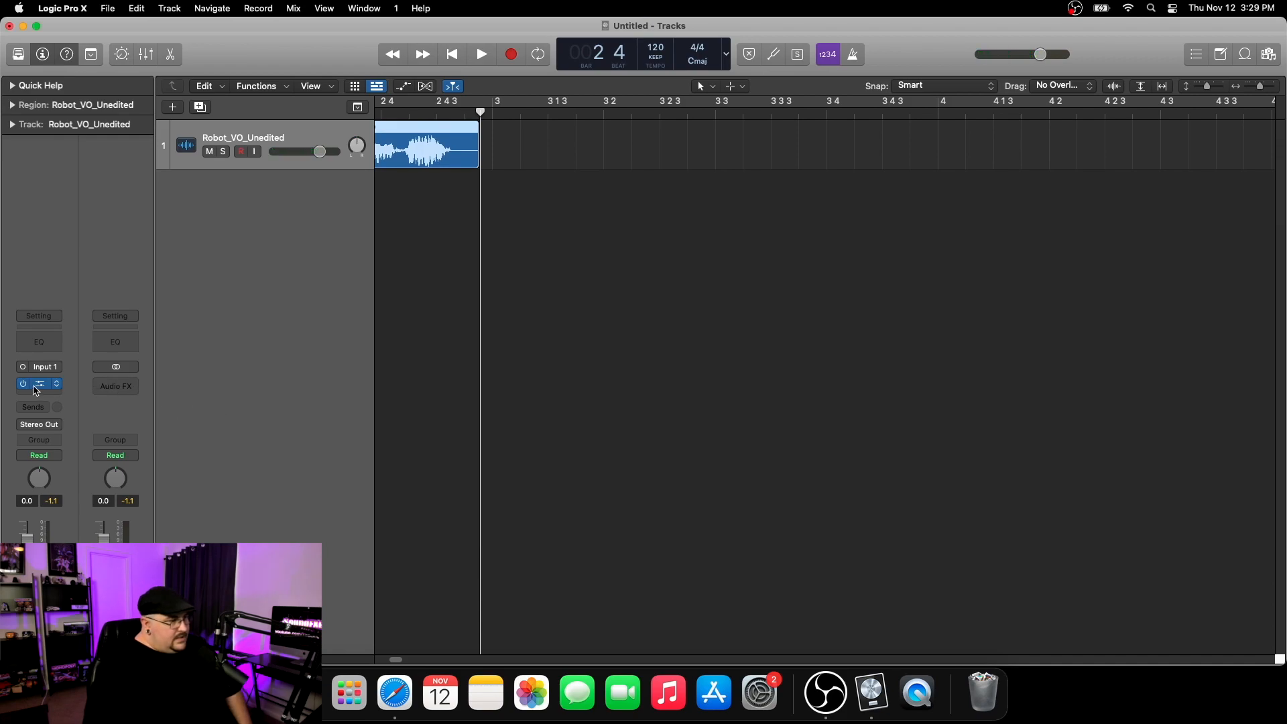
{"action": "left_click", "coordinate": [57, 386]}
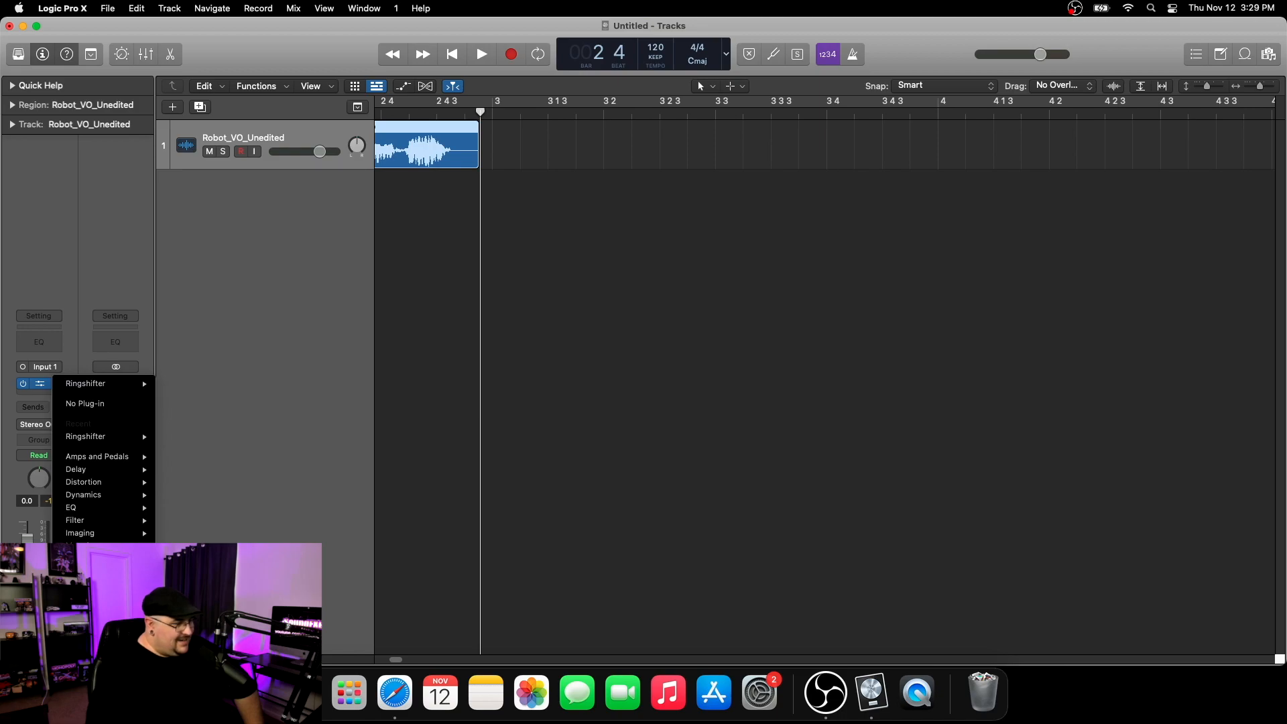
{"action": "key", "text": "Return"}
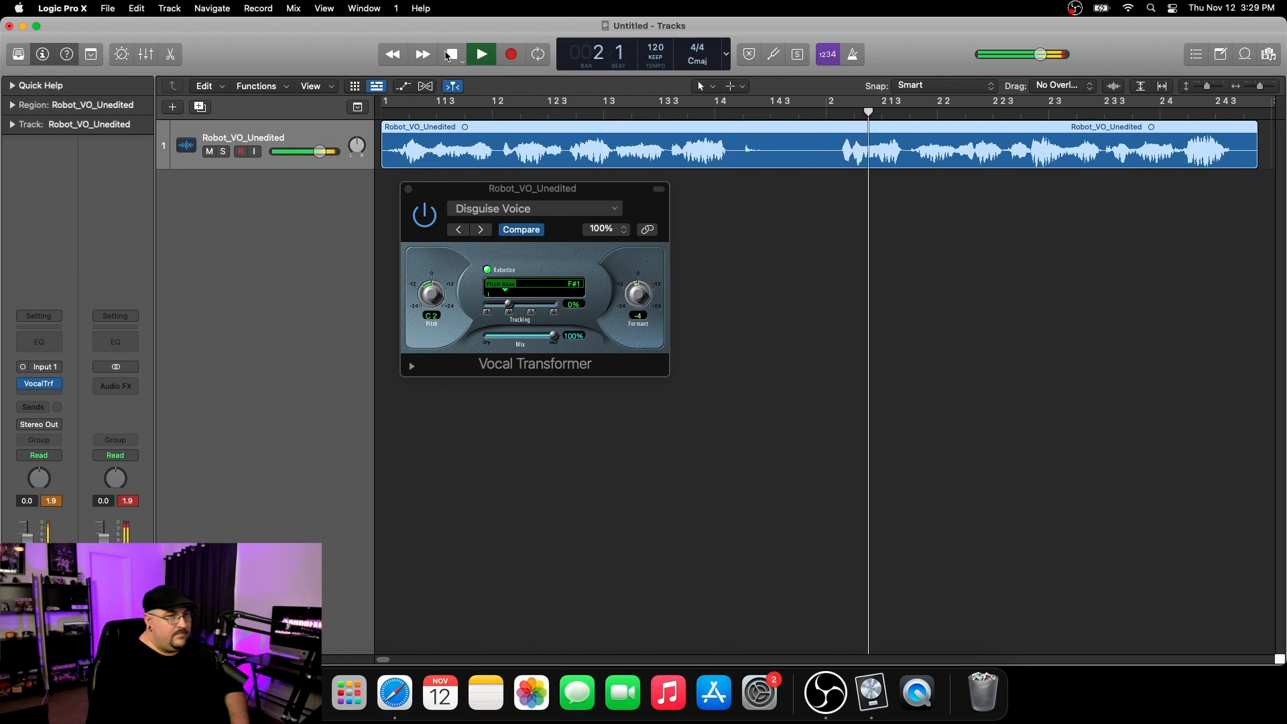
{"action": "left_click", "coordinate": [448, 55]}
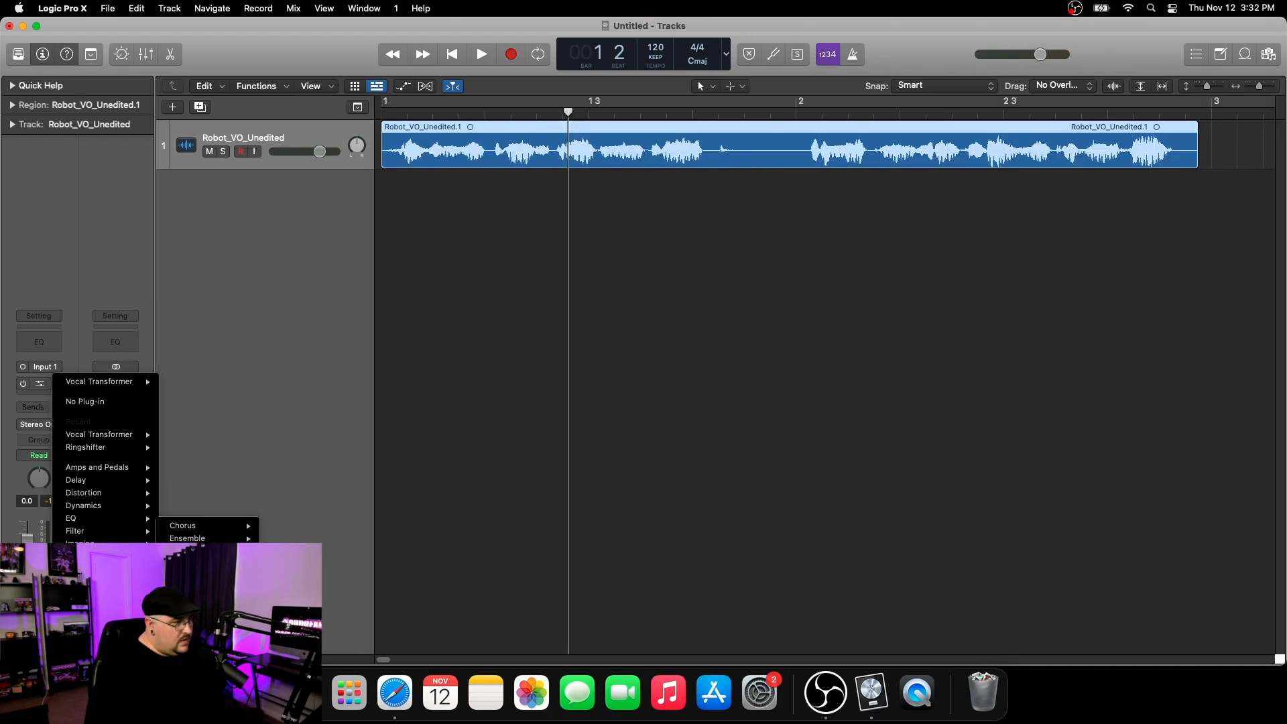
- Re-enable Vocal Transformer and add Ringshifter after it with the Ring Groove 01 preset
{"action": "left_click", "coordinate": [215, 396]}
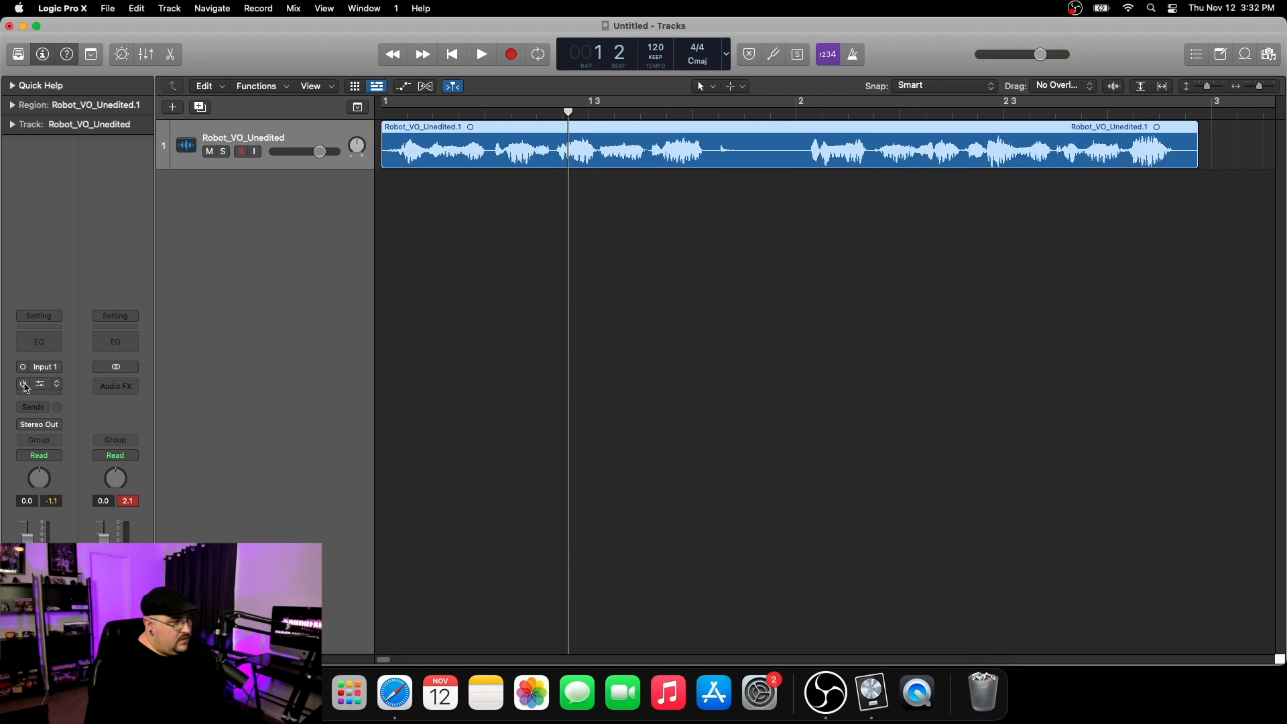
{"action": "left_click", "coordinate": [34, 386]}
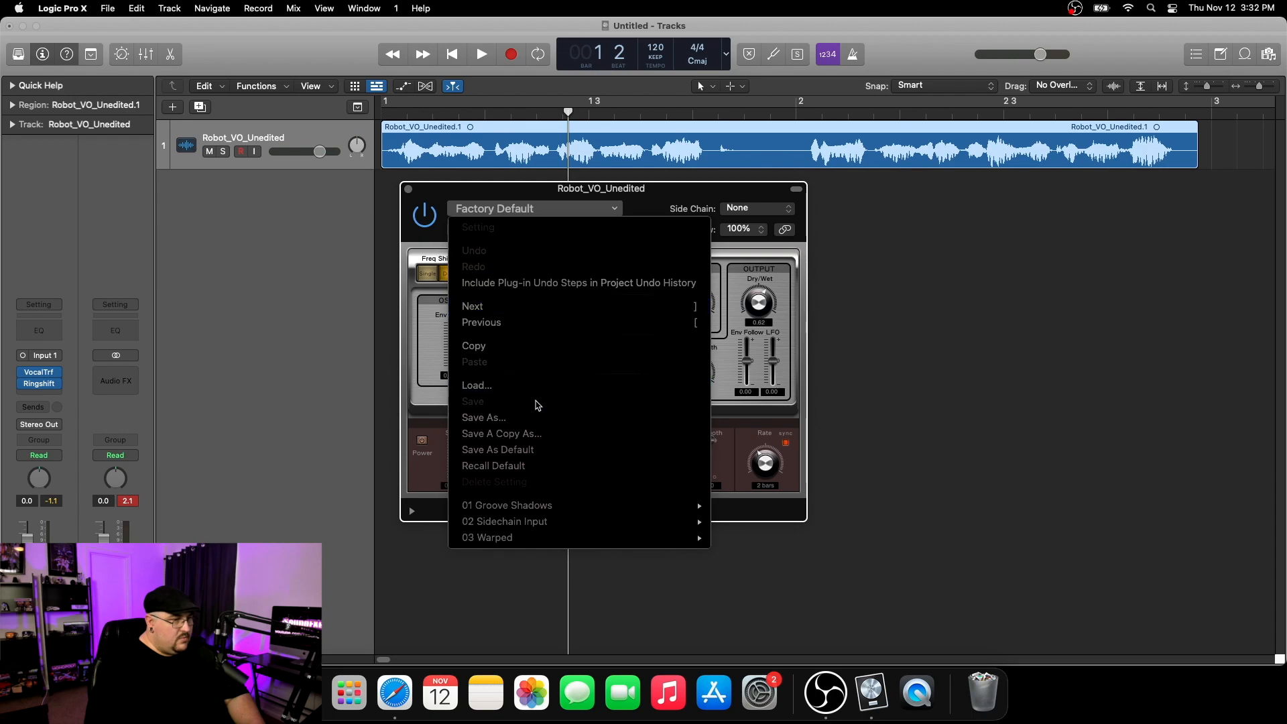
{"action": "mouse_move", "coordinate": [555, 519]}
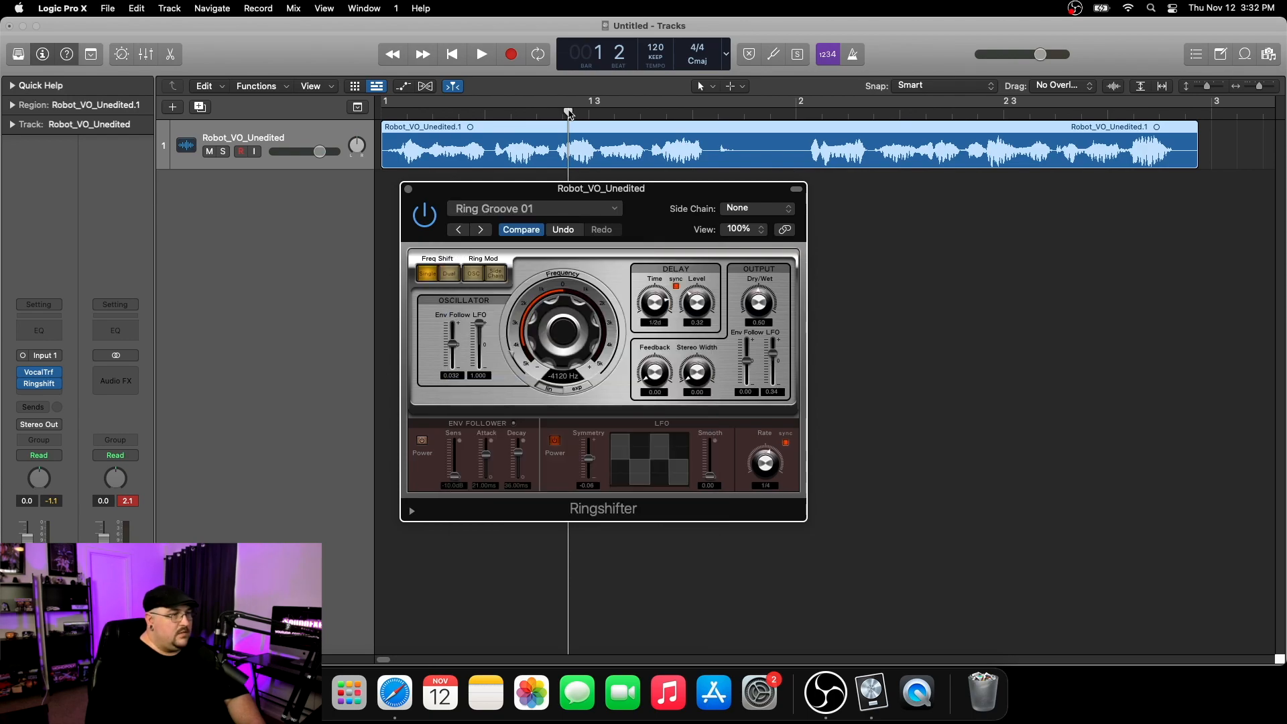
- Play the voice-over from the beginning to audition Vocal Transformer and Ringshifter combined
{"action": "left_click_drag", "start_coordinate": [568, 112], "coordinate": [482, 105]}
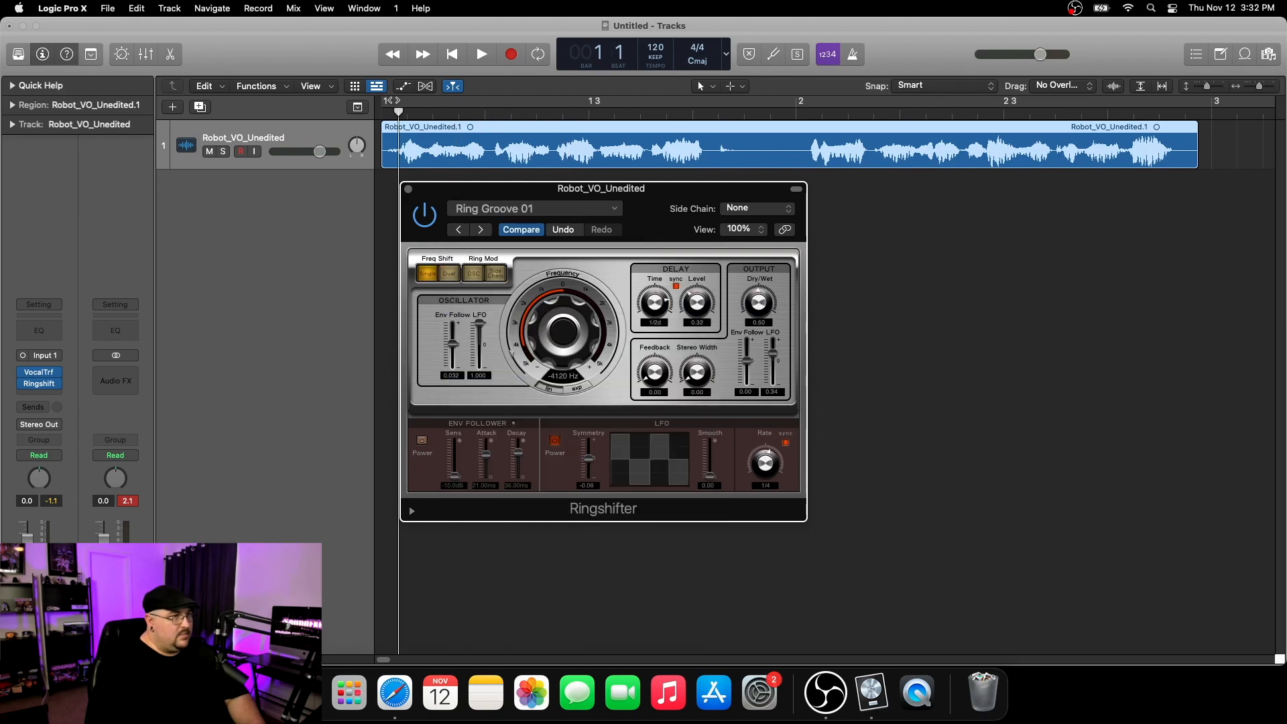
{"action": "left_click", "coordinate": [356, 105]}
{"action": "key", "text": "space"}
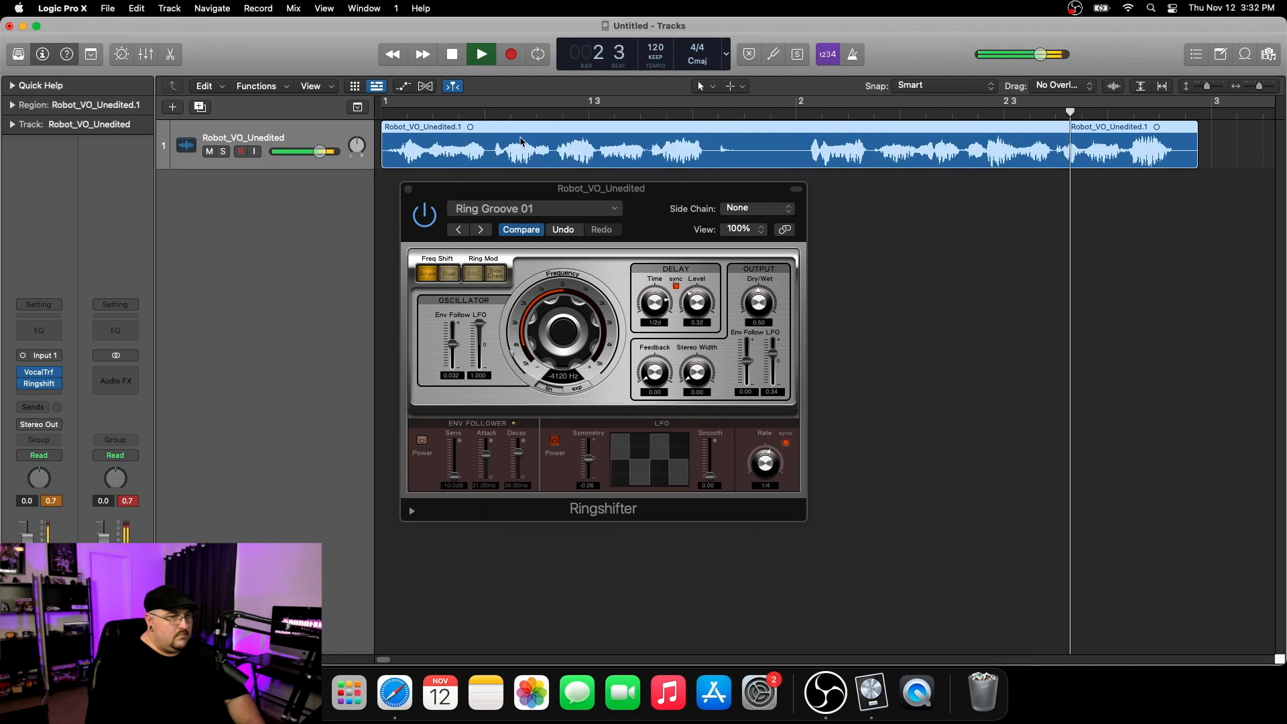
{"action": "key", "text": "space"}
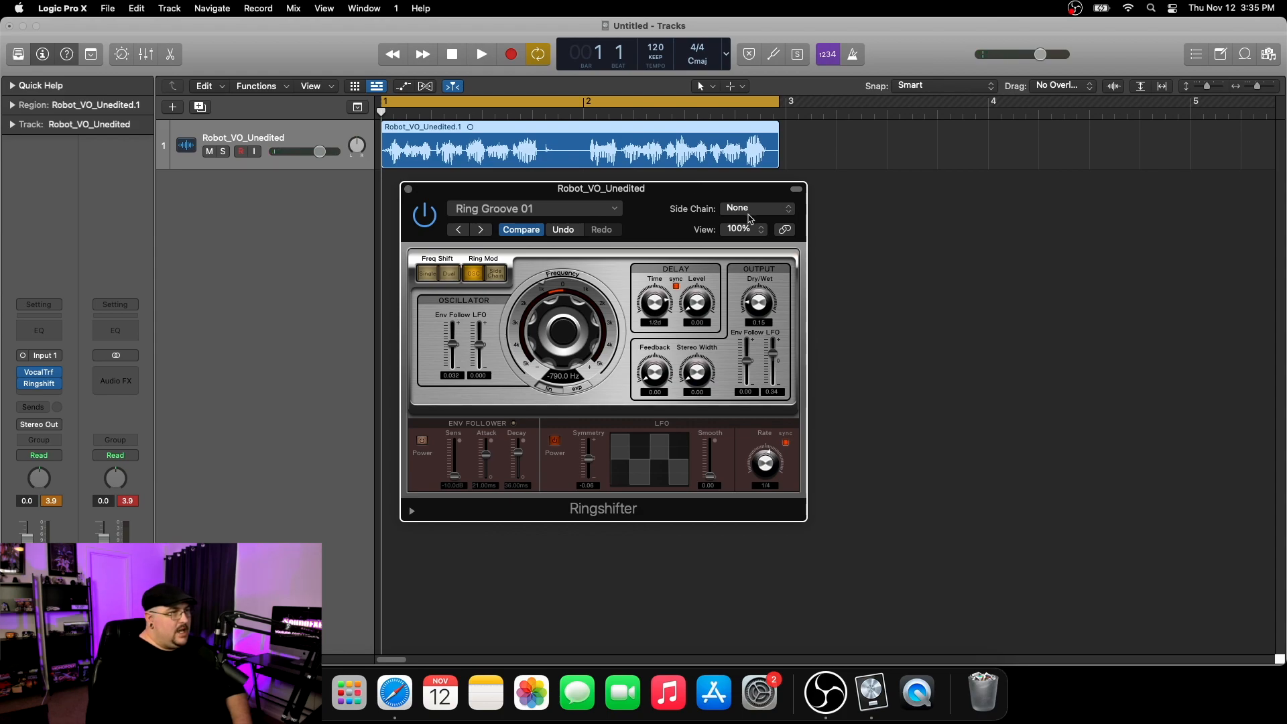
{"action": "key", "text": "space"}
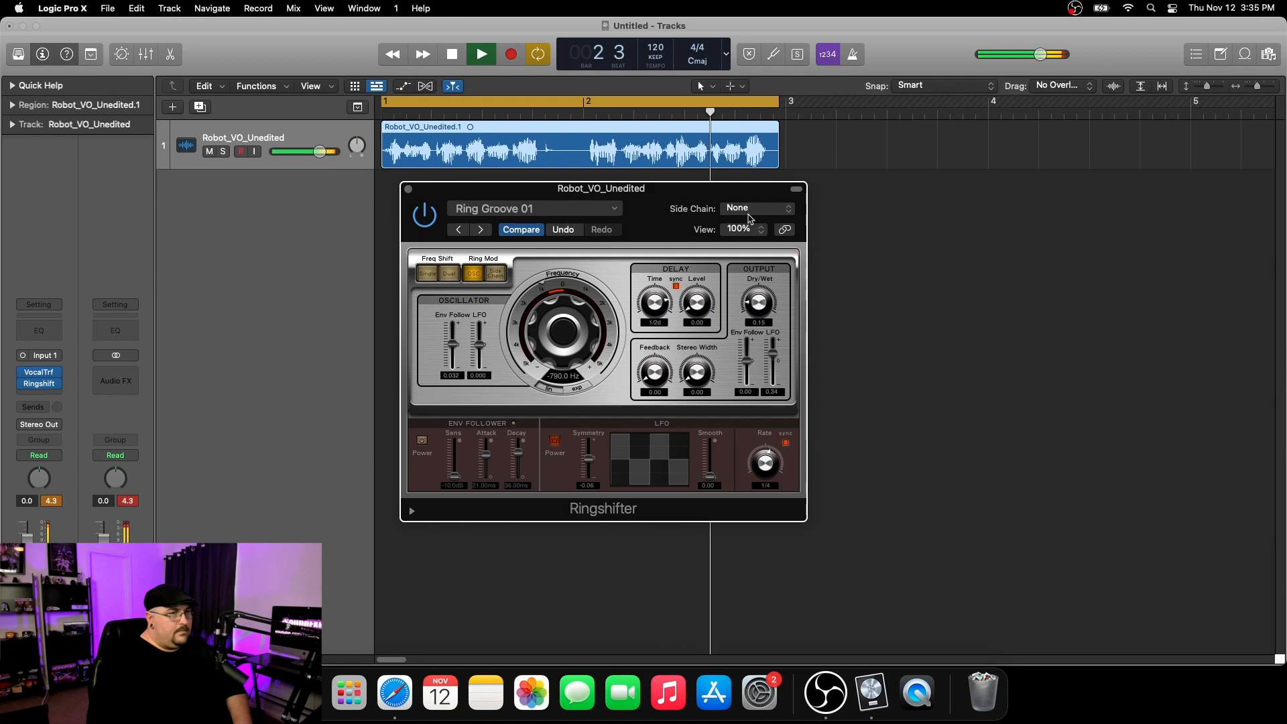
- Stop the voice-over playback
{"action": "key", "text": "space"}
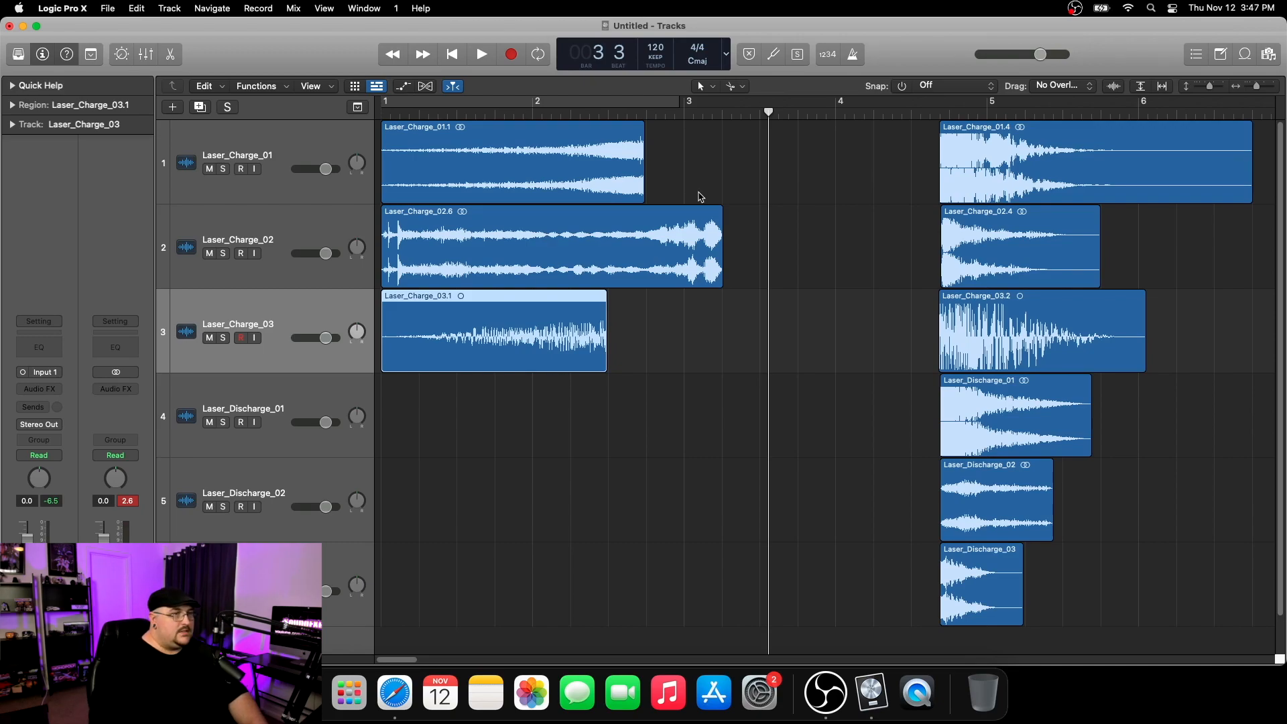
- Set the cycle range from bar 1 to the end of the Laser_Charge_02 region and audition the three charge sounds
{"action": "left_click", "coordinate": [671, 104]}
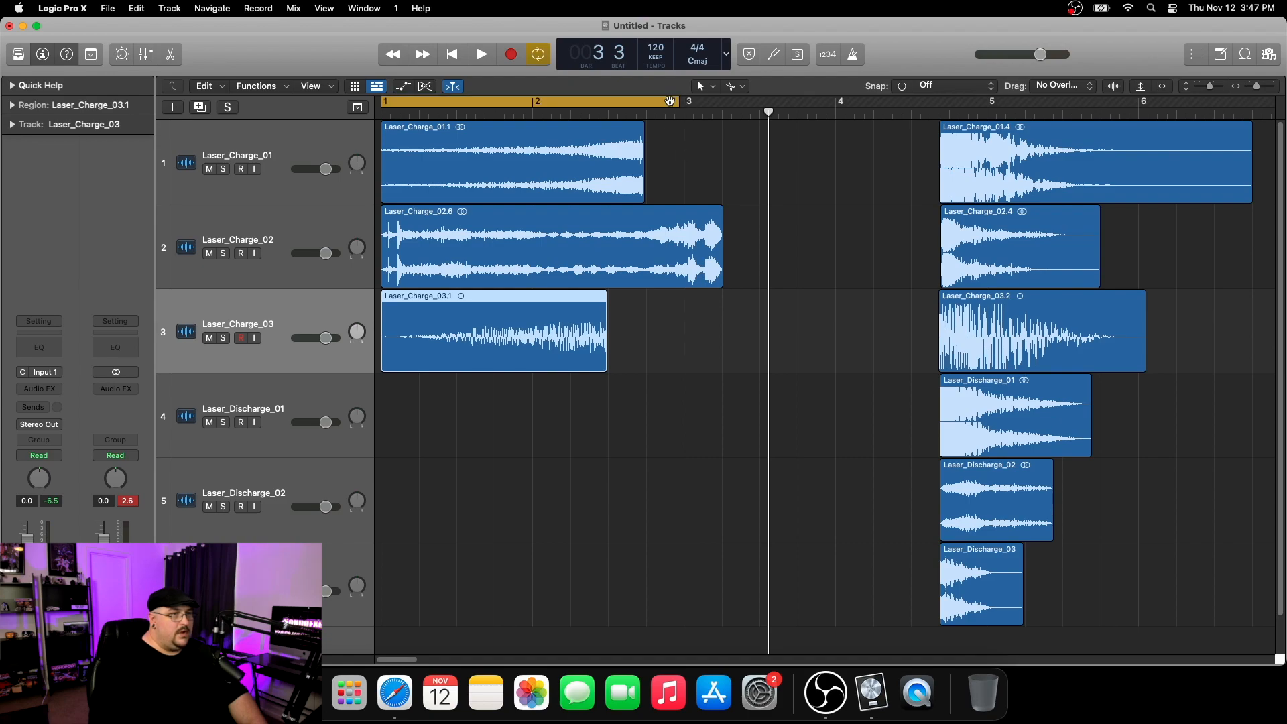
{"action": "left_click_drag", "start_coordinate": [687, 102], "coordinate": [722, 102]}
{"action": "key", "text": "space"}
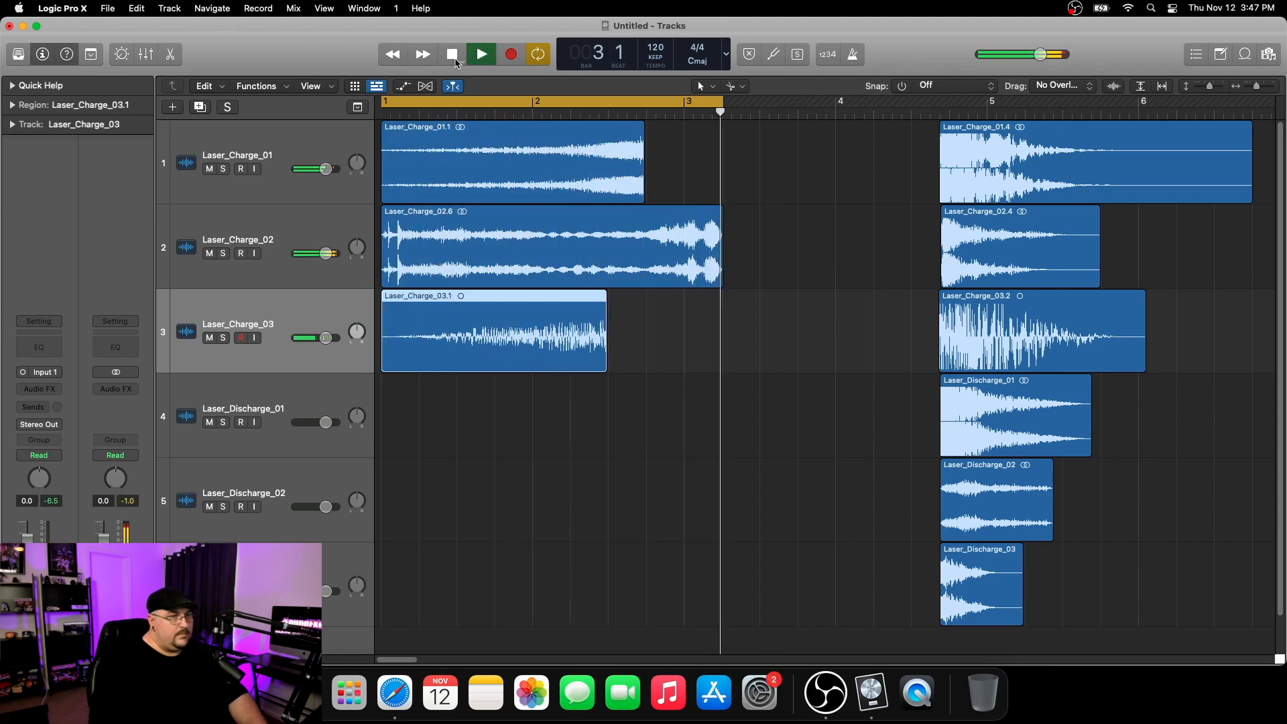
{"action": "left_click", "coordinate": [454, 58]}
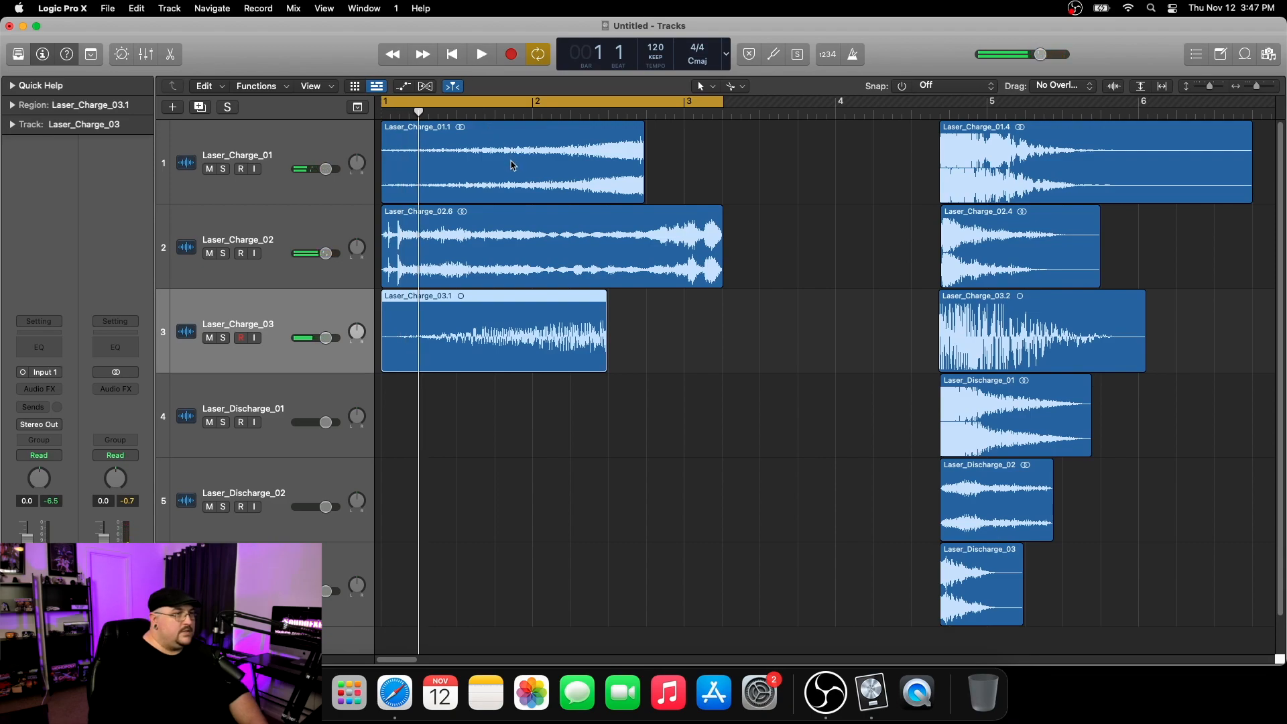
- Shift the Laser_Charge_01 and Laser_Charge_03 regions so they end together with the Laser_Charge_02 region, and audition the aligned charge sounds
{"action": "left_click", "coordinate": [466, 262]}
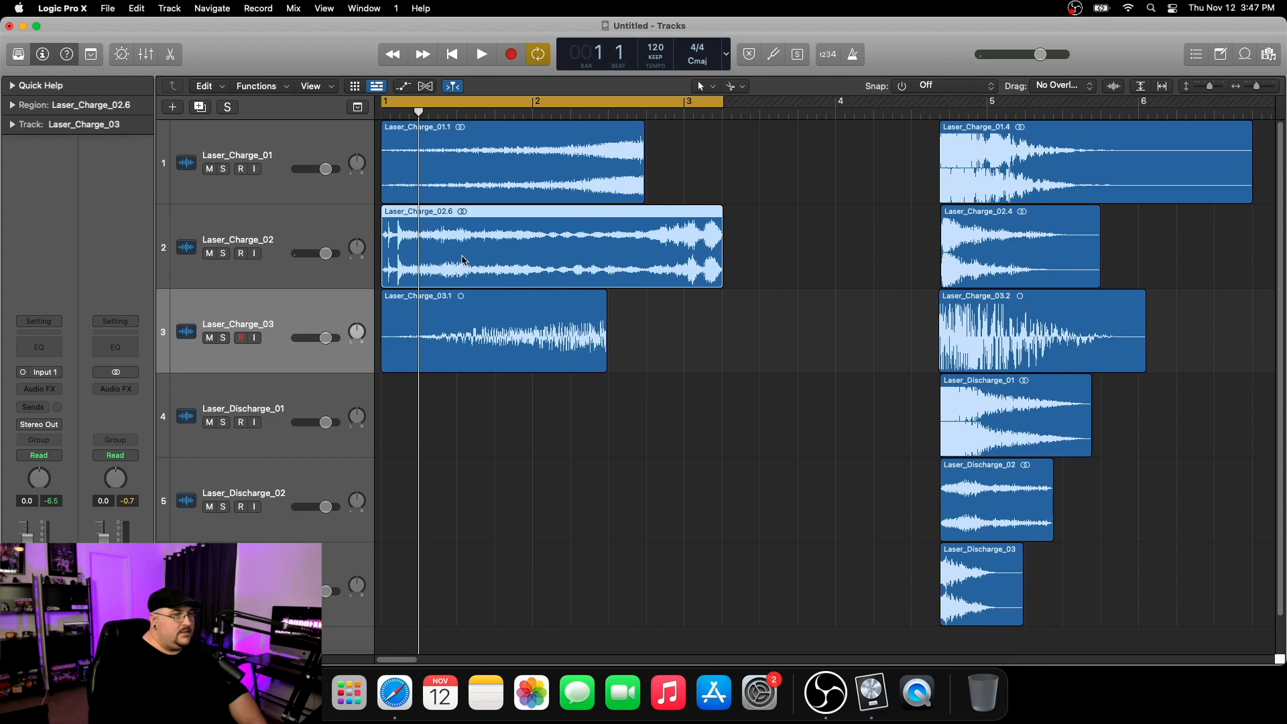
{"action": "left_click_drag", "start_coordinate": [526, 192], "coordinate": [604, 190]}
{"action": "left_click_drag", "start_coordinate": [540, 355], "coordinate": [651, 340]}
{"action": "key", "text": "space"}
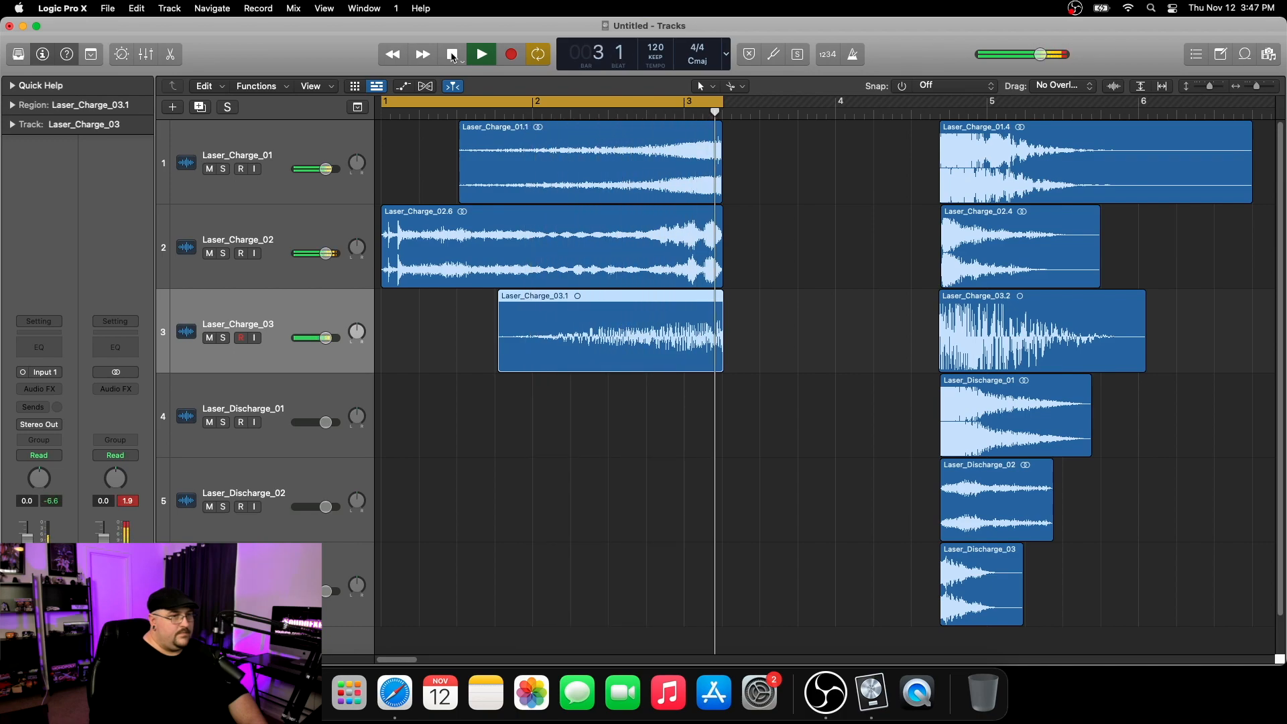
{"action": "left_click", "coordinate": [453, 54]}
- Turn off cycling and play the discharge sounds from just before bar 5
{"action": "left_click", "coordinate": [927, 116]}
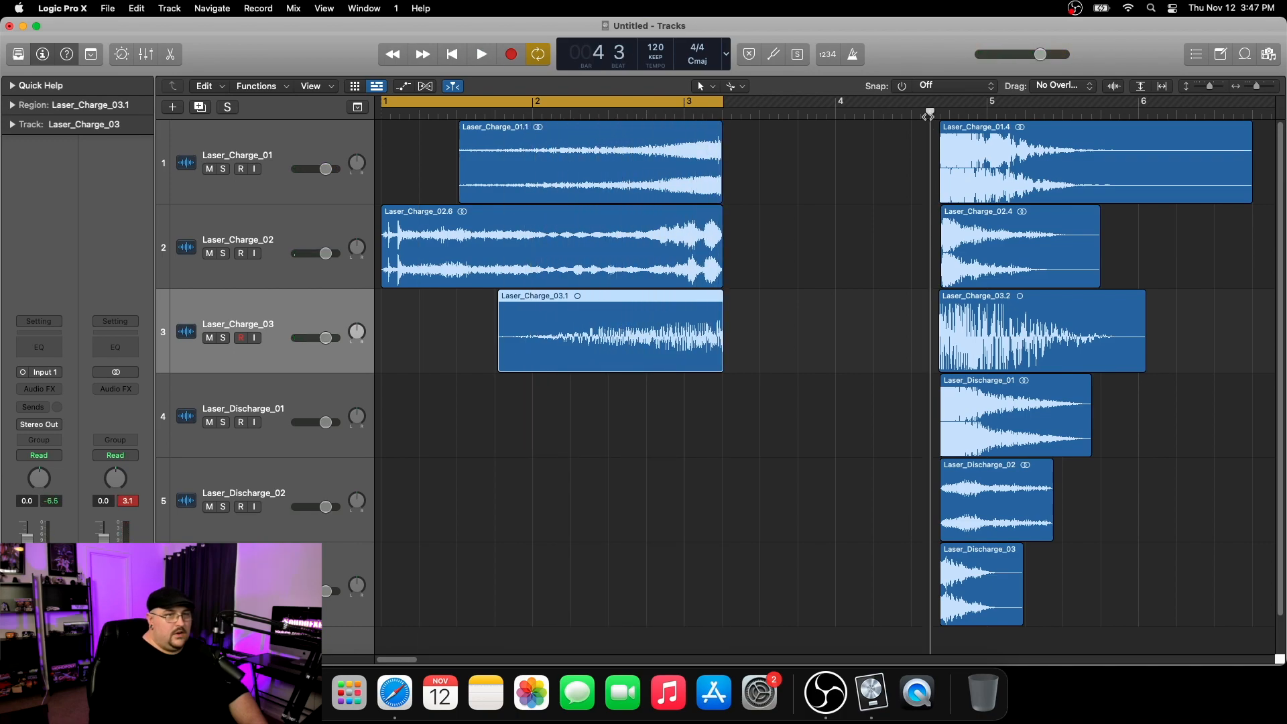
{"action": "key", "text": "c"}
{"action": "key", "text": "space"}
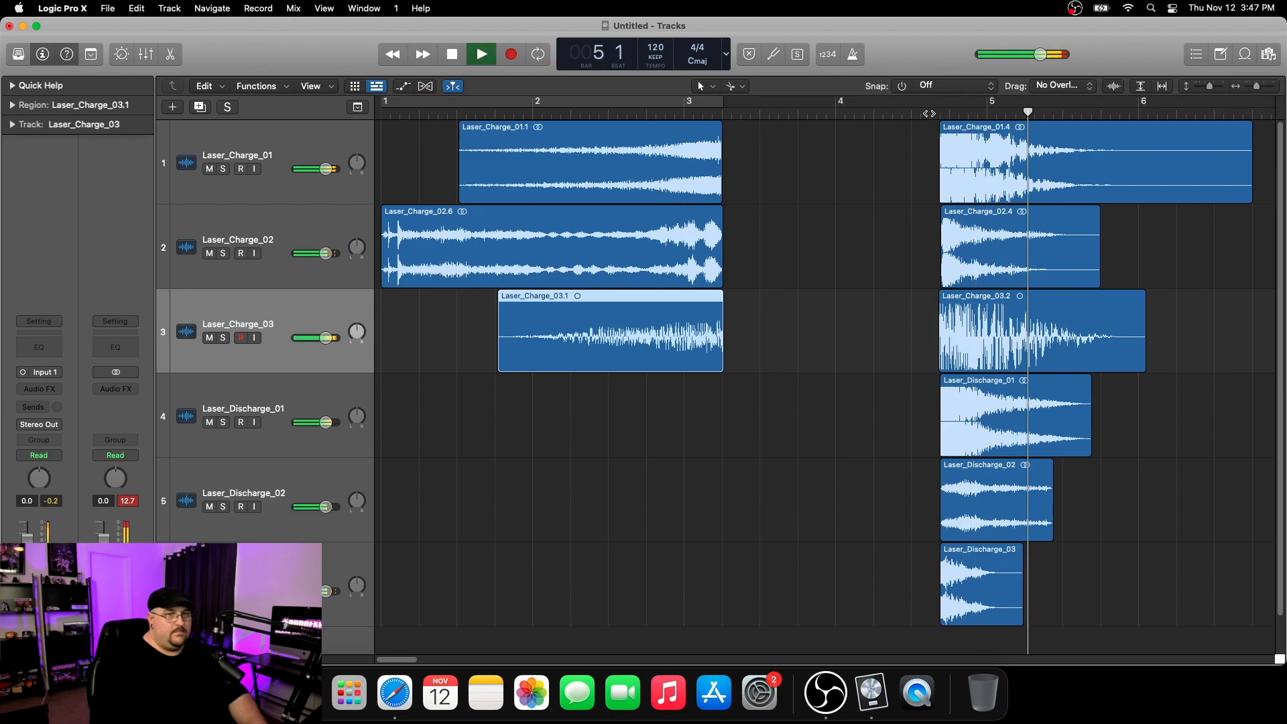
{"action": "key", "text": "space"}
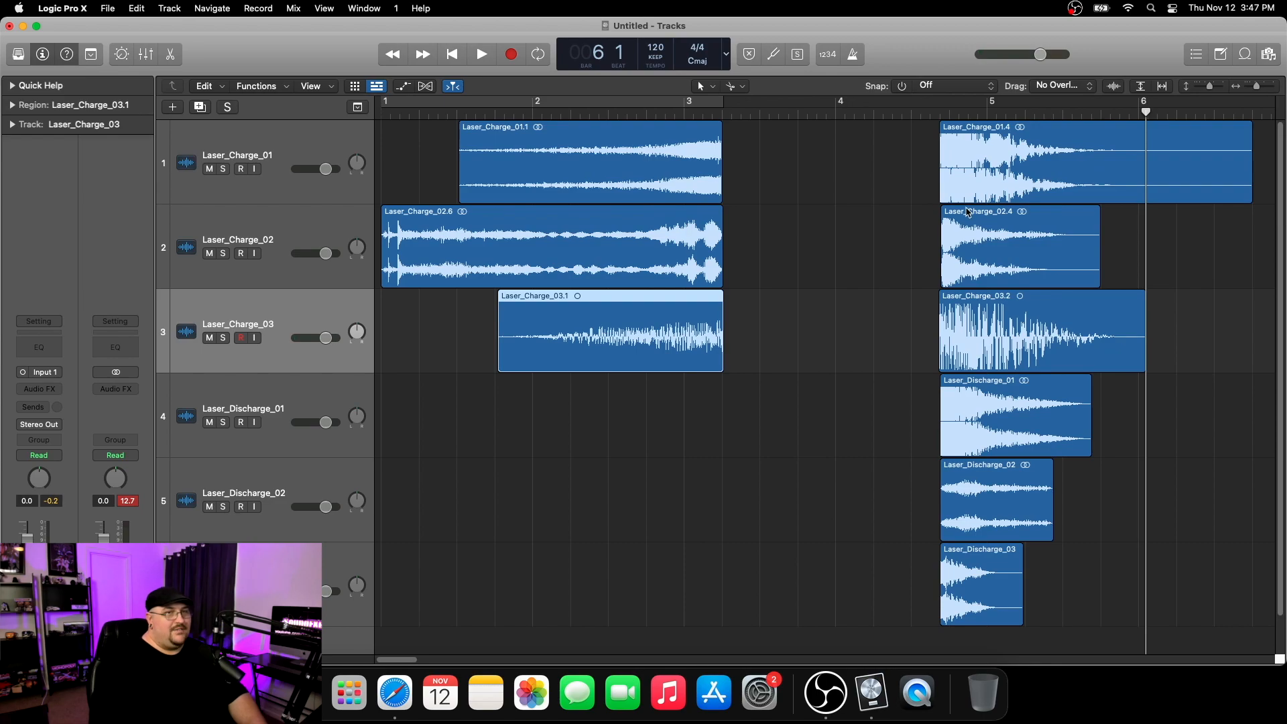
- Move all six discharge regions earlier so they start just after the charge regions end
{"action": "left_click_drag", "start_coordinate": [1049, 194], "coordinate": [833, 187]}
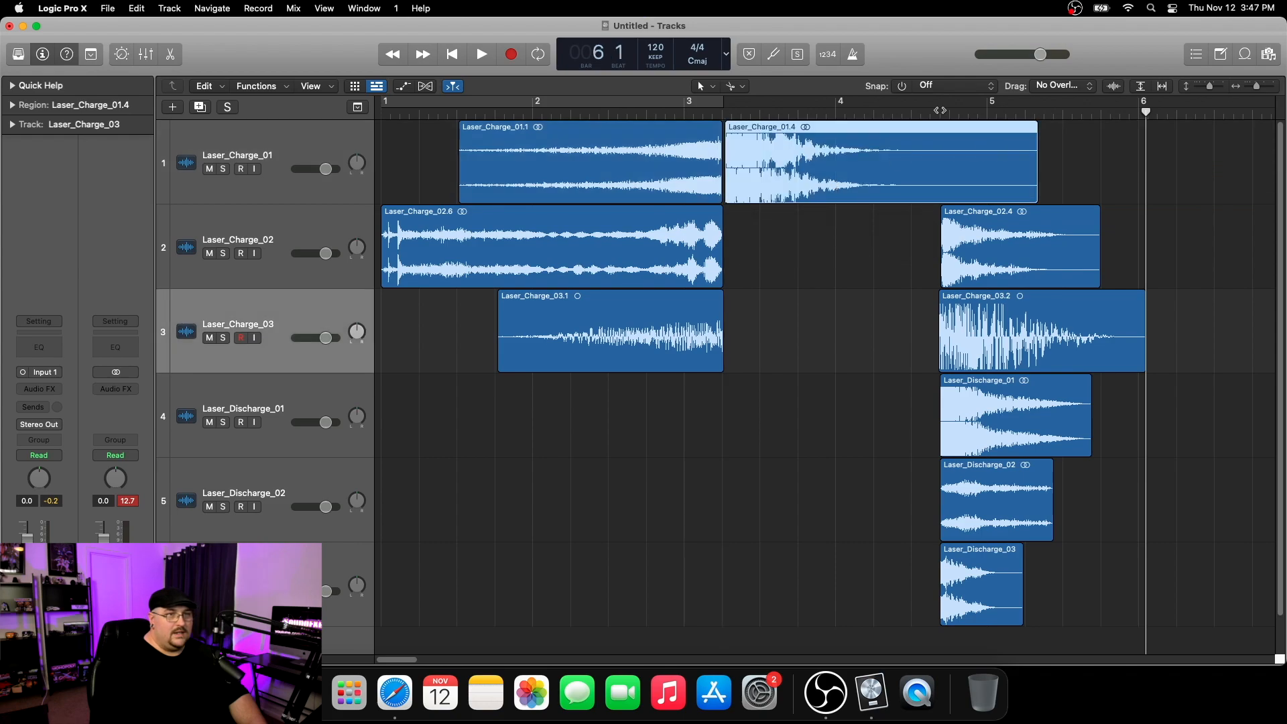
{"action": "left_click_drag", "start_coordinate": [772, 277], "coordinate": [771, 276]}
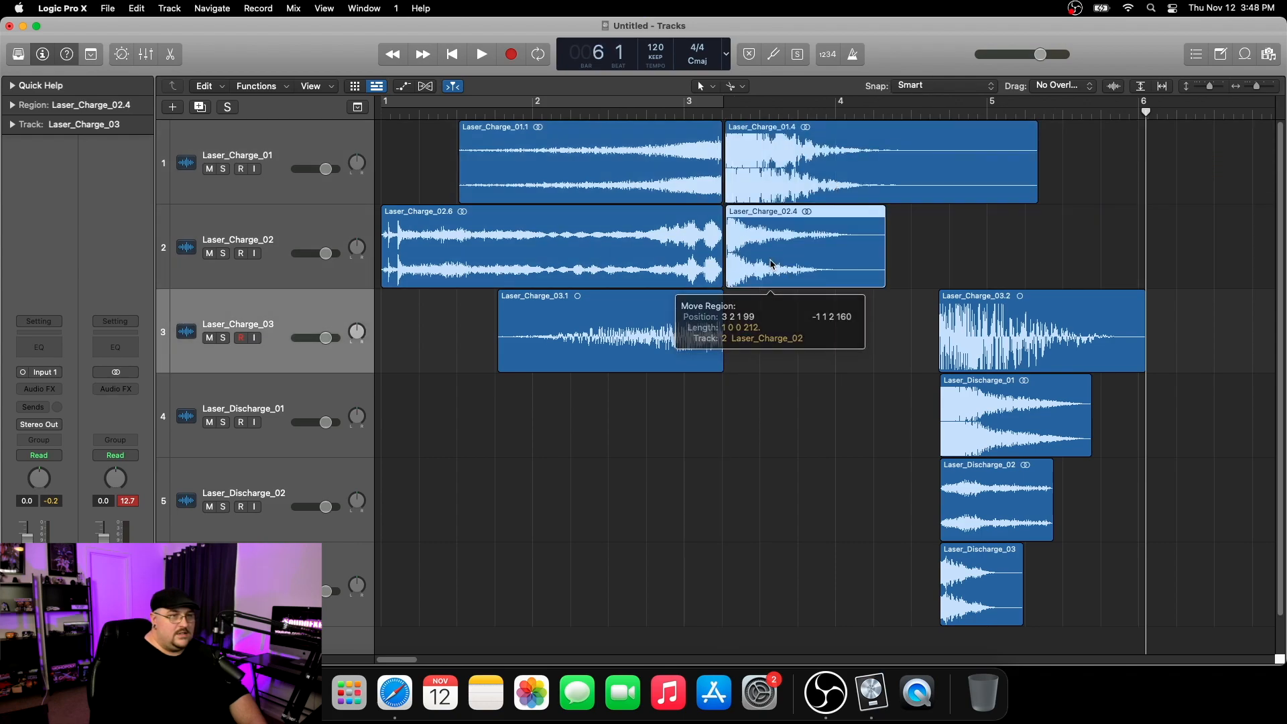
{"action": "left_click_drag", "start_coordinate": [954, 360], "coordinate": [751, 351]}
{"action": "left_click_drag", "start_coordinate": [1258, 90], "coordinate": [1275, 92]}
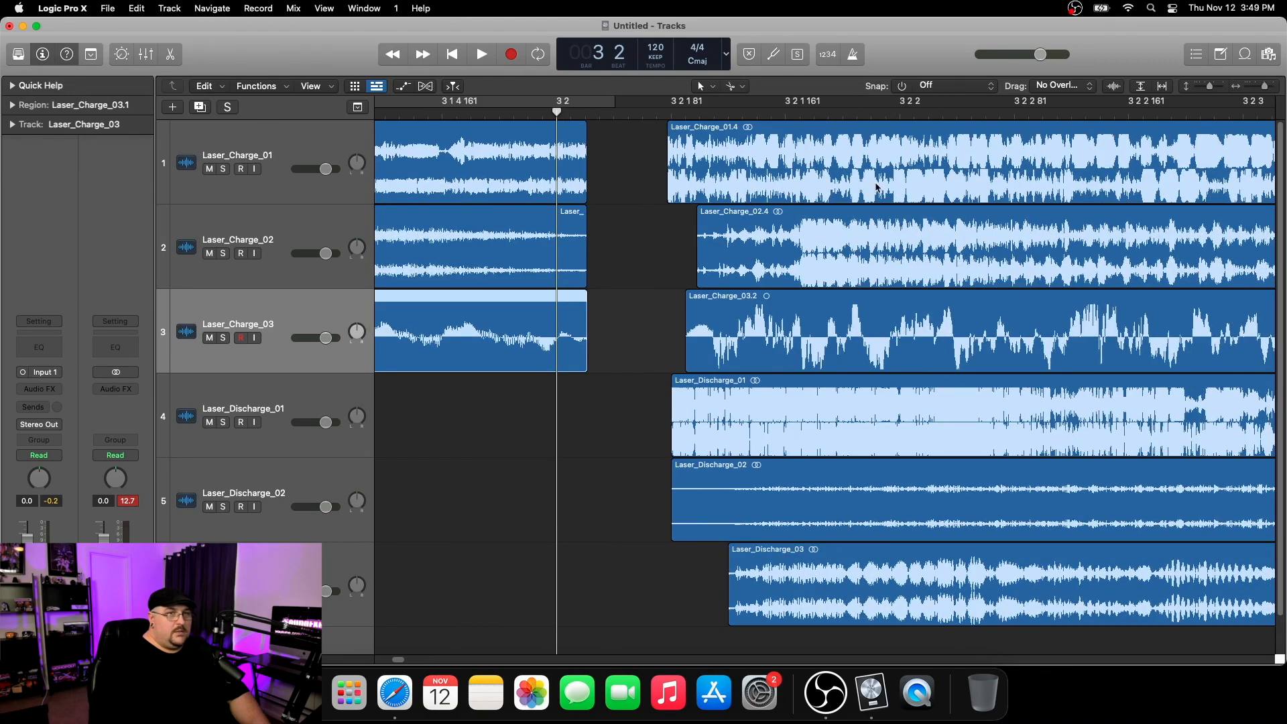
- Move the three discharge regions off the charge tracks onto new tracks named Laser_Discharge_04, Laser_Dischard_05 and Laser_Discharge_06
{"action": "left_click_drag", "start_coordinate": [1266, 92], "coordinate": [1207, 91]}
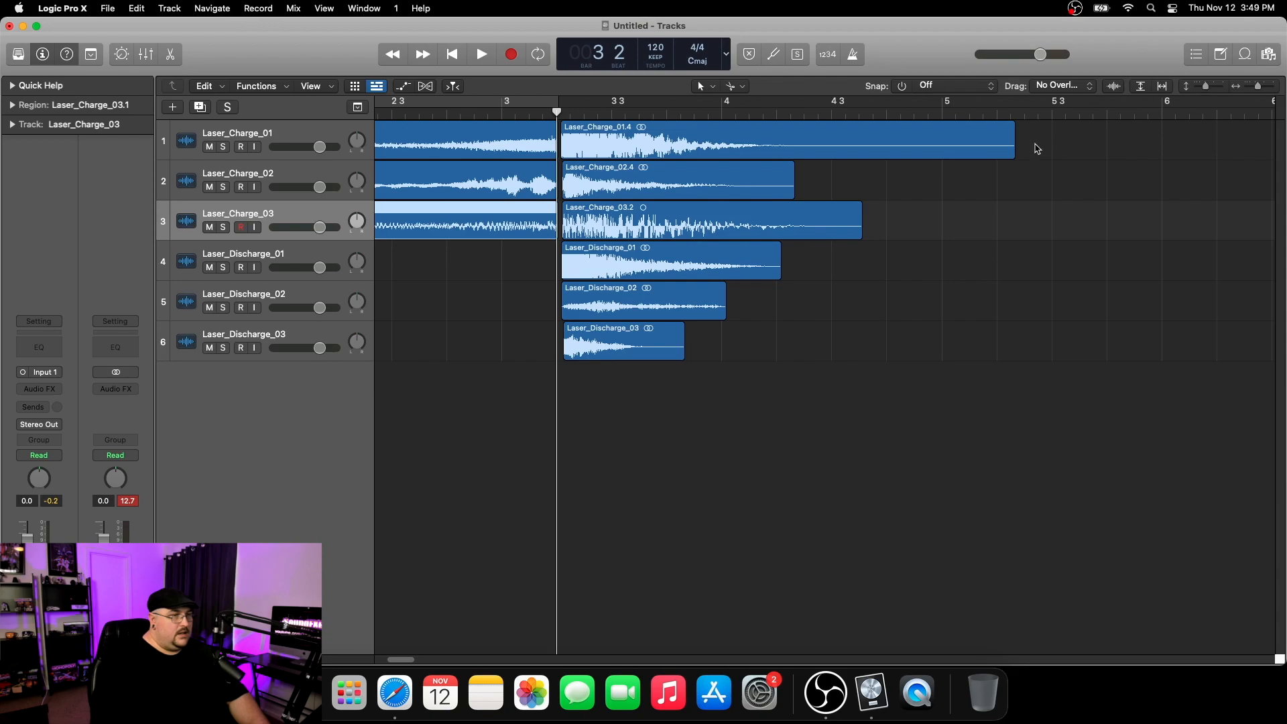
{"action": "left_click_drag", "start_coordinate": [656, 229], "coordinate": [656, 375]}
{"action": "left_click_drag", "start_coordinate": [641, 191], "coordinate": [637, 441]}
{"action": "left_click_drag", "start_coordinate": [634, 145], "coordinate": [636, 495]}
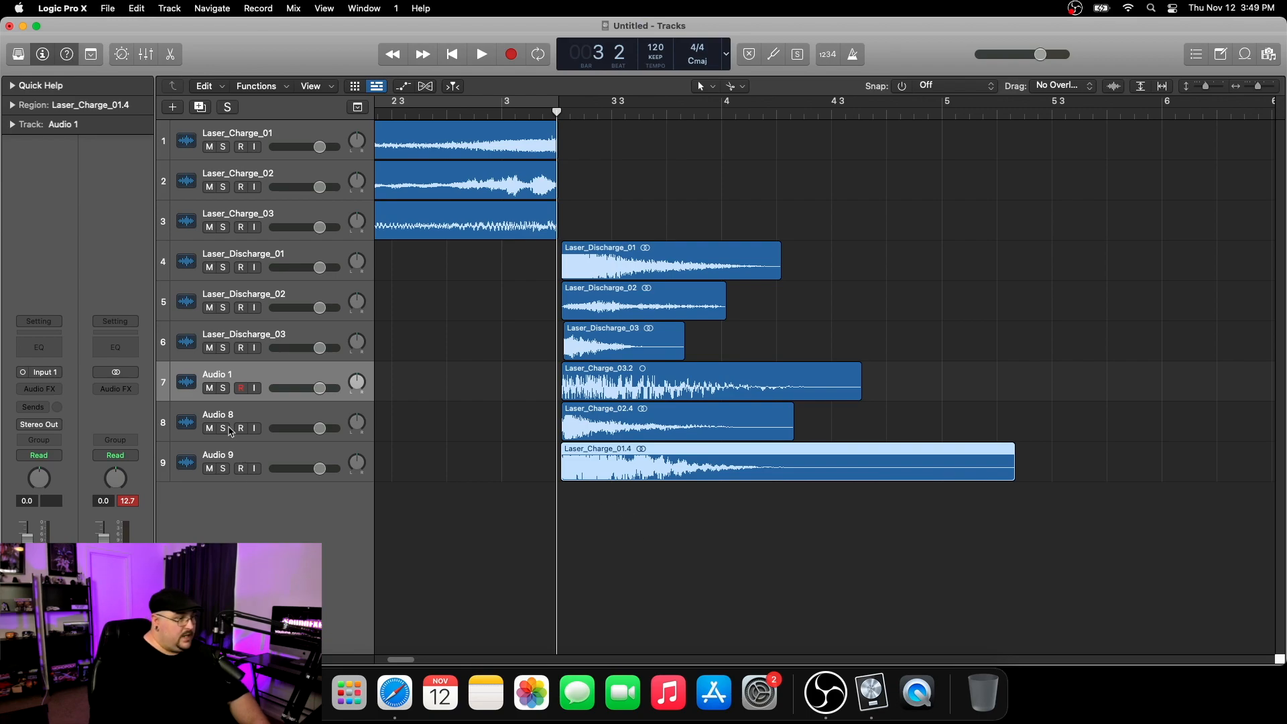
{"action": "left_click", "coordinate": [220, 377]}
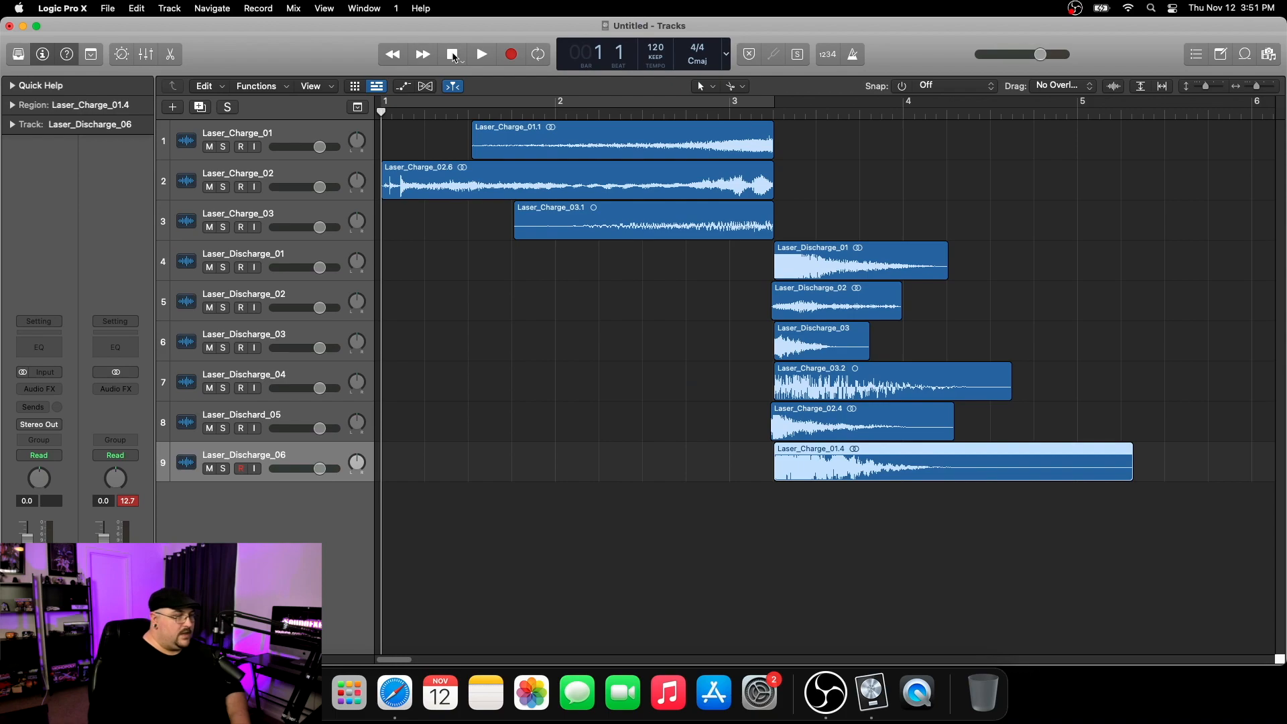
- Play the full laser sequence from the start and lower all nine track faders in the mixer to between -6.4 and -9.4 dB
{"action": "key", "text": "space"}
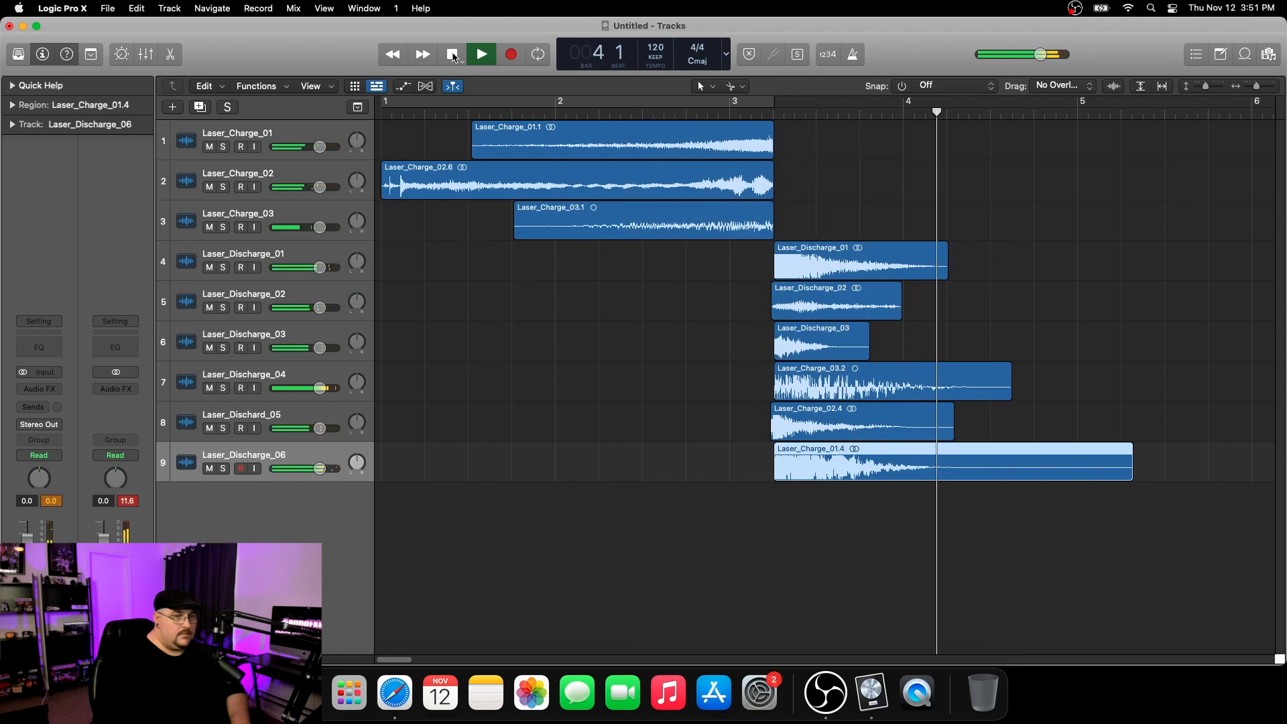
{"action": "left_click", "coordinate": [453, 55]}
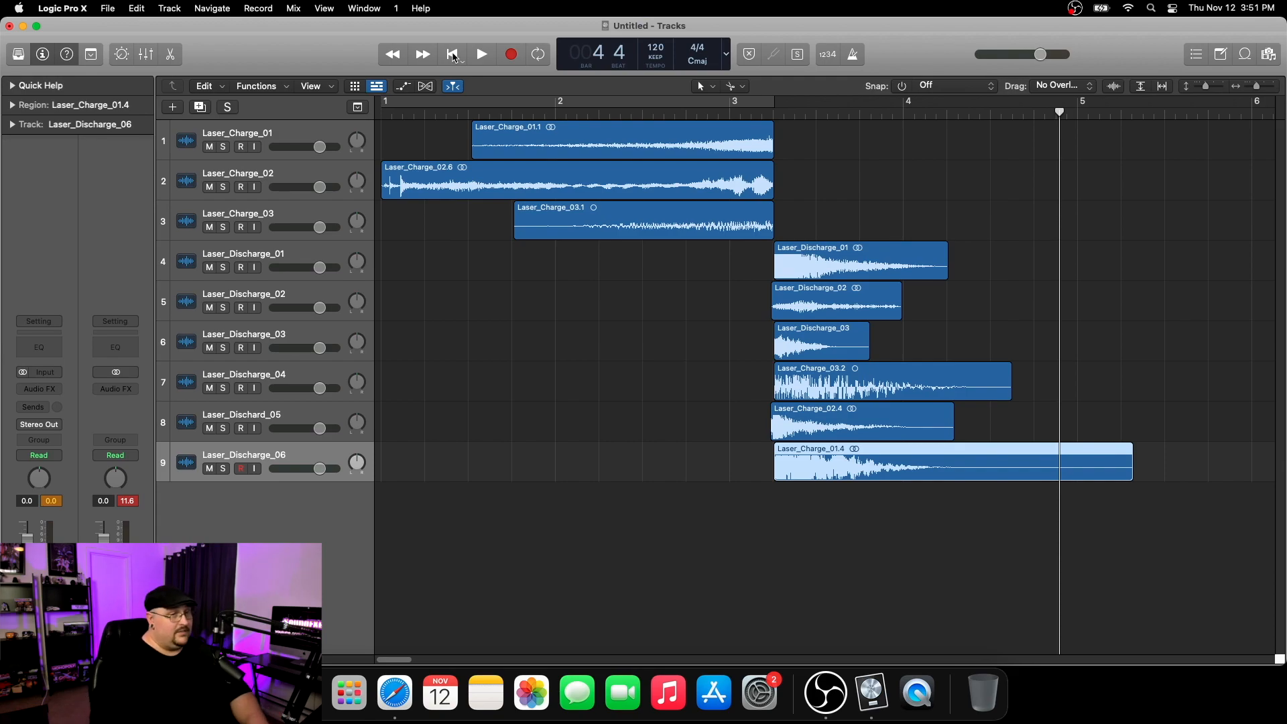
{"action": "left_click", "coordinate": [146, 55]}
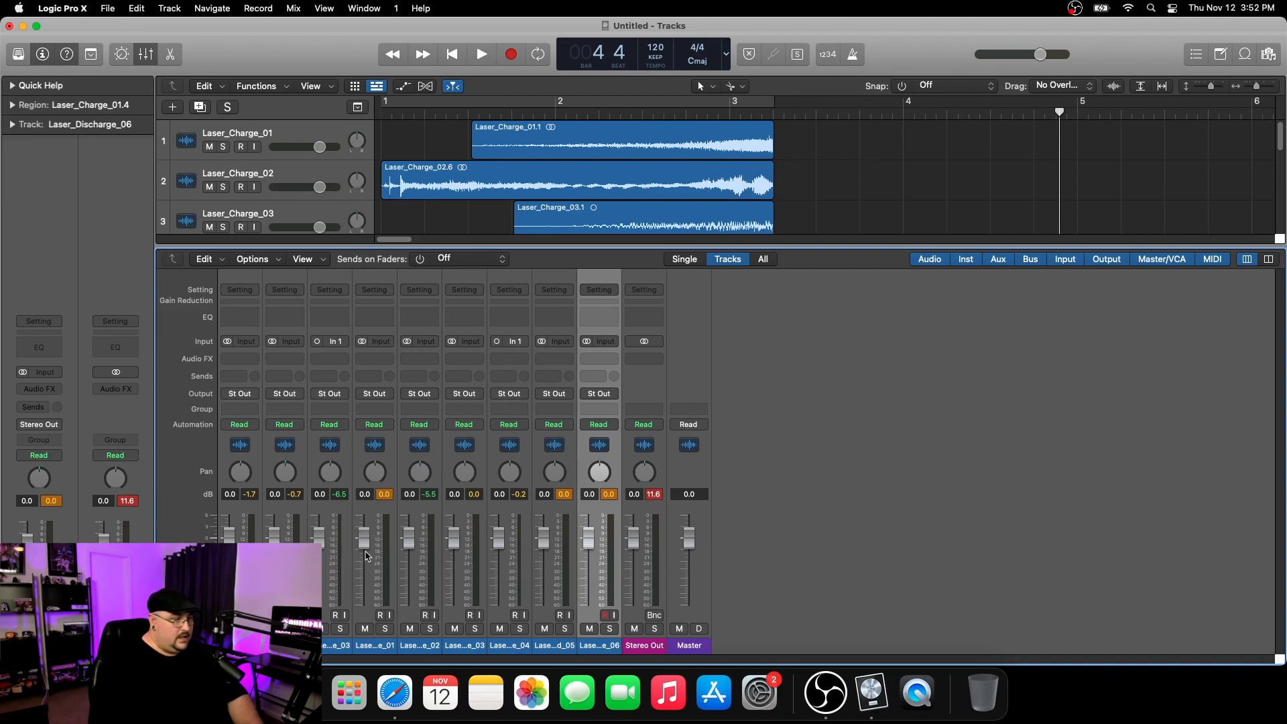
{"action": "left_click_drag", "start_coordinate": [229, 536], "coordinate": [229, 541]}
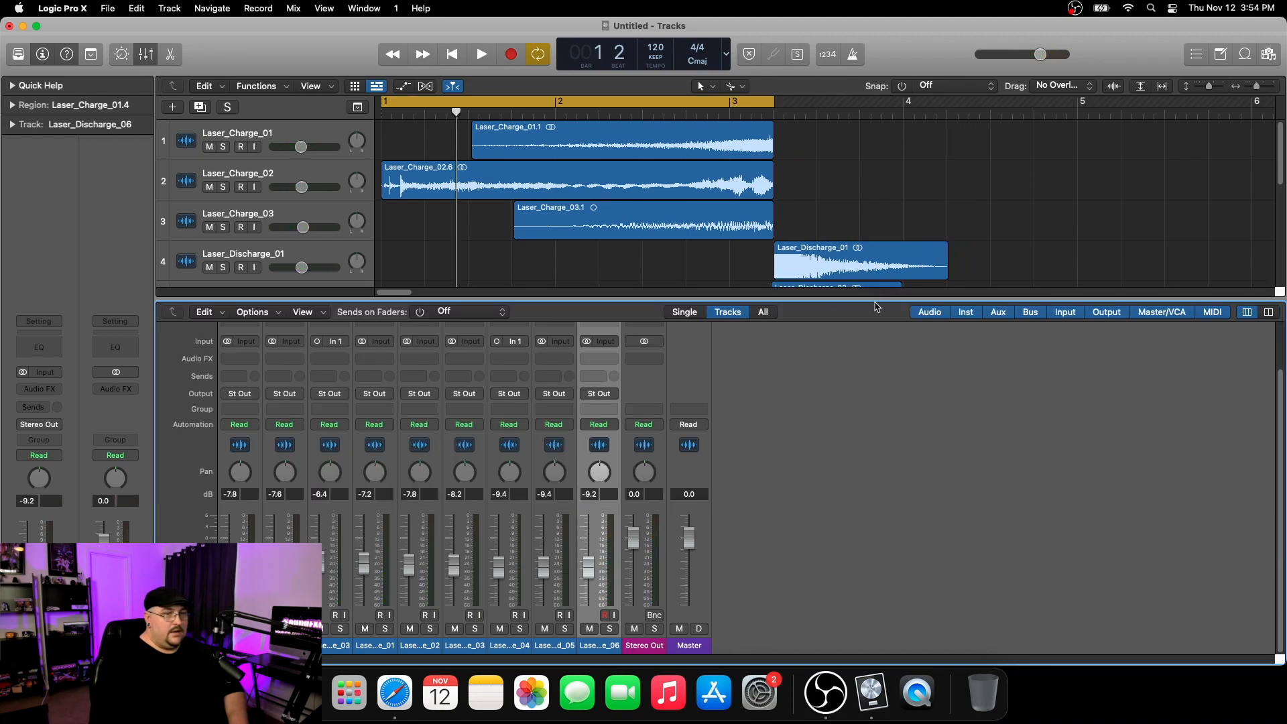
- Mute the charge tracks, cycle over the discharge regions and balance the discharge faders between -13.8 and -15.2 dB while auditioning them
{"action": "left_click_drag", "start_coordinate": [872, 300], "coordinate": [885, 512]}
{"action": "left_click_drag", "start_coordinate": [680, 103], "coordinate": [1070, 102]}
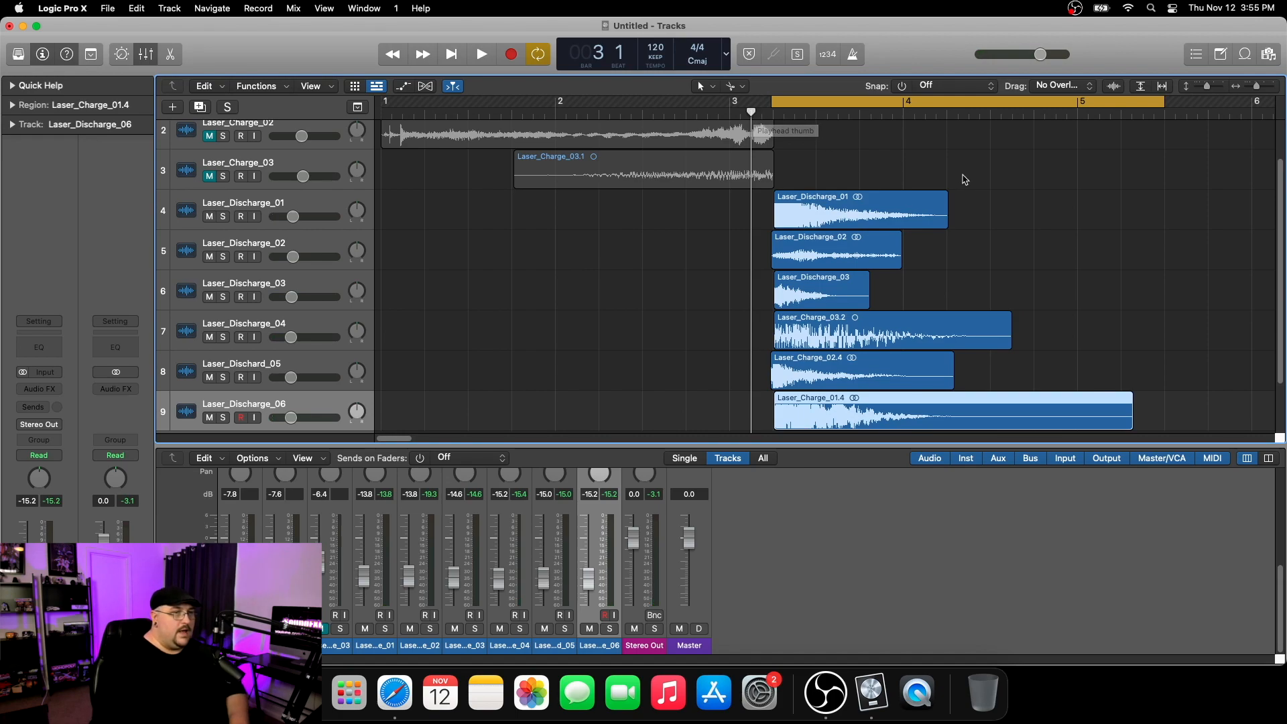
{"action": "key", "text": "space"}
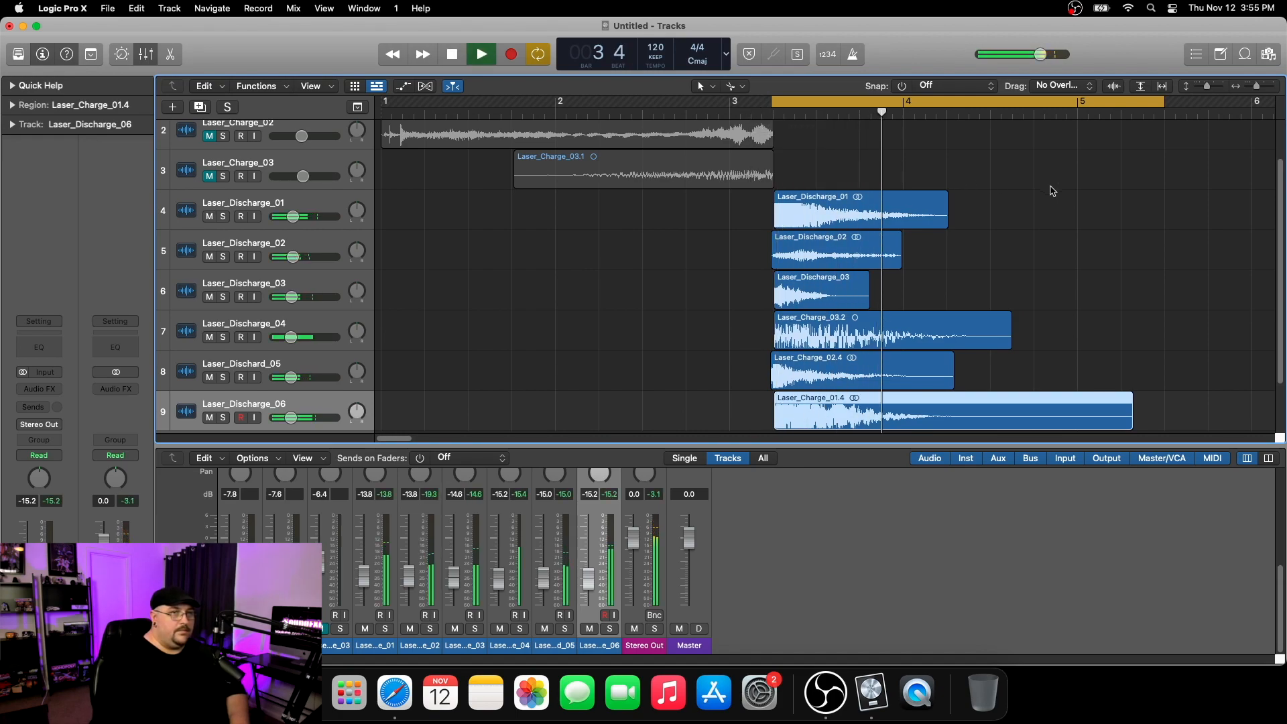
{"action": "key", "text": "space"}
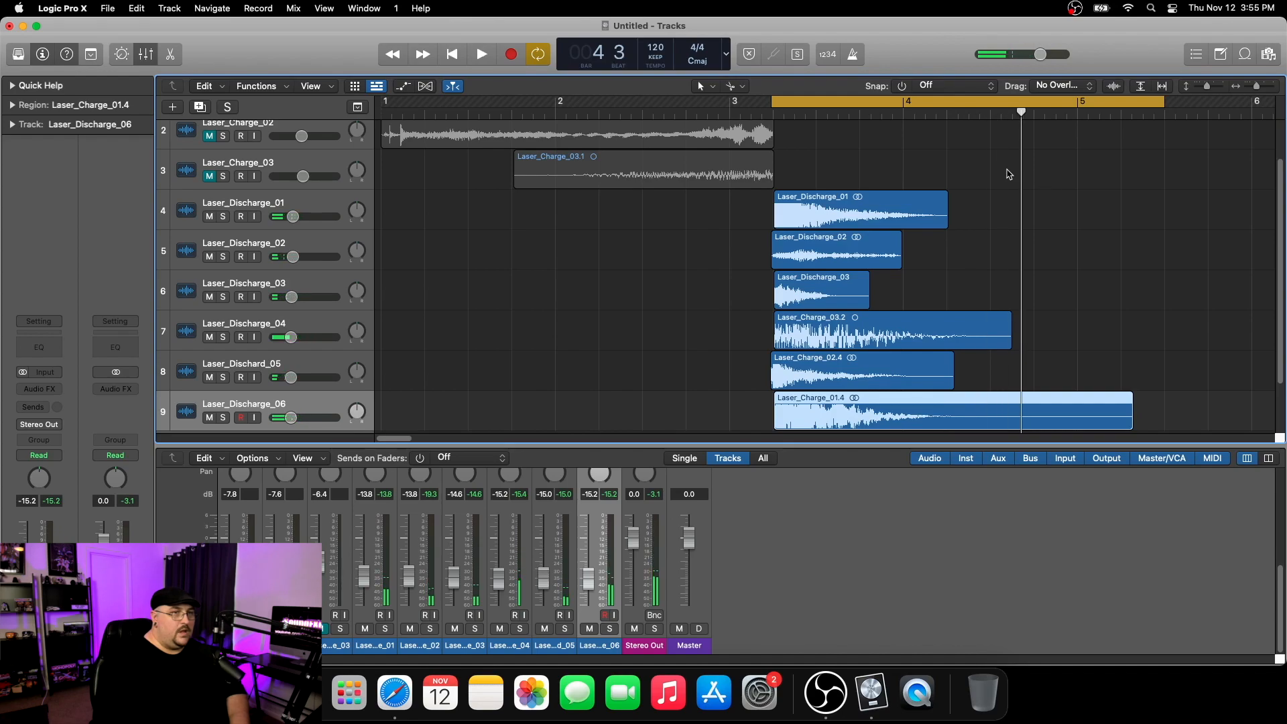
- Extend the cycle range back to bar 1, unmute the charge tracks and audition the balanced laser sequence
{"action": "left_click_drag", "start_coordinate": [774, 101], "coordinate": [265, 210]}
{"action": "scroll", "coordinate": [265, 210], "scroll_direction": "up", "scroll_amount": 2}
{"action": "key", "text": "space"}
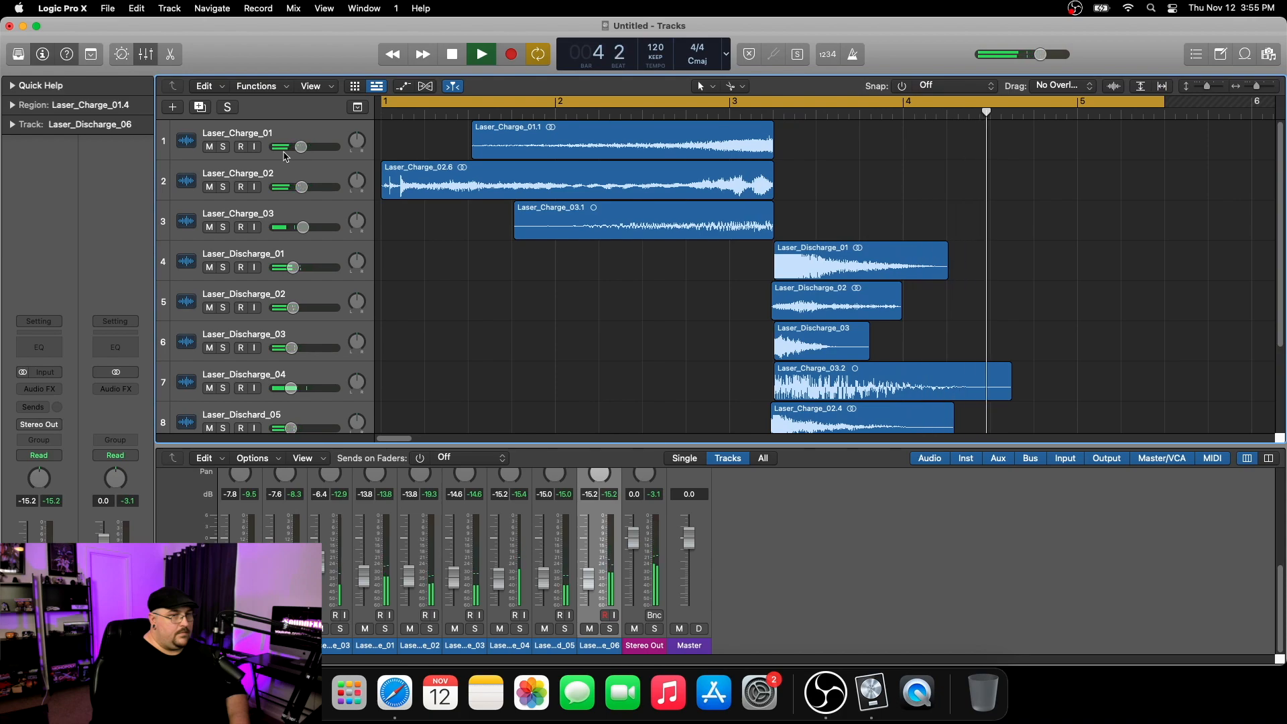
{"action": "key", "text": "space"}
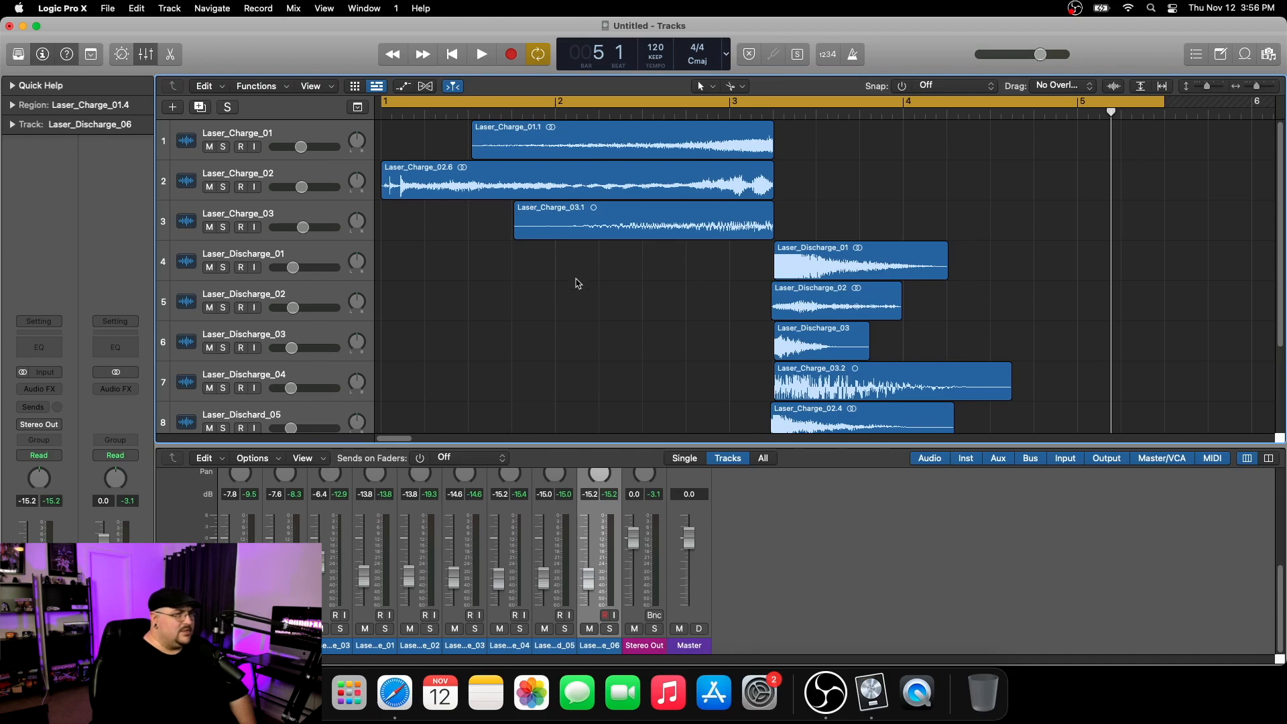
- Return to bar 1 and play the complete charge-and-discharge laser sound once more
{"action": "left_click", "coordinate": [452, 53]}
{"action": "key", "text": "space"}
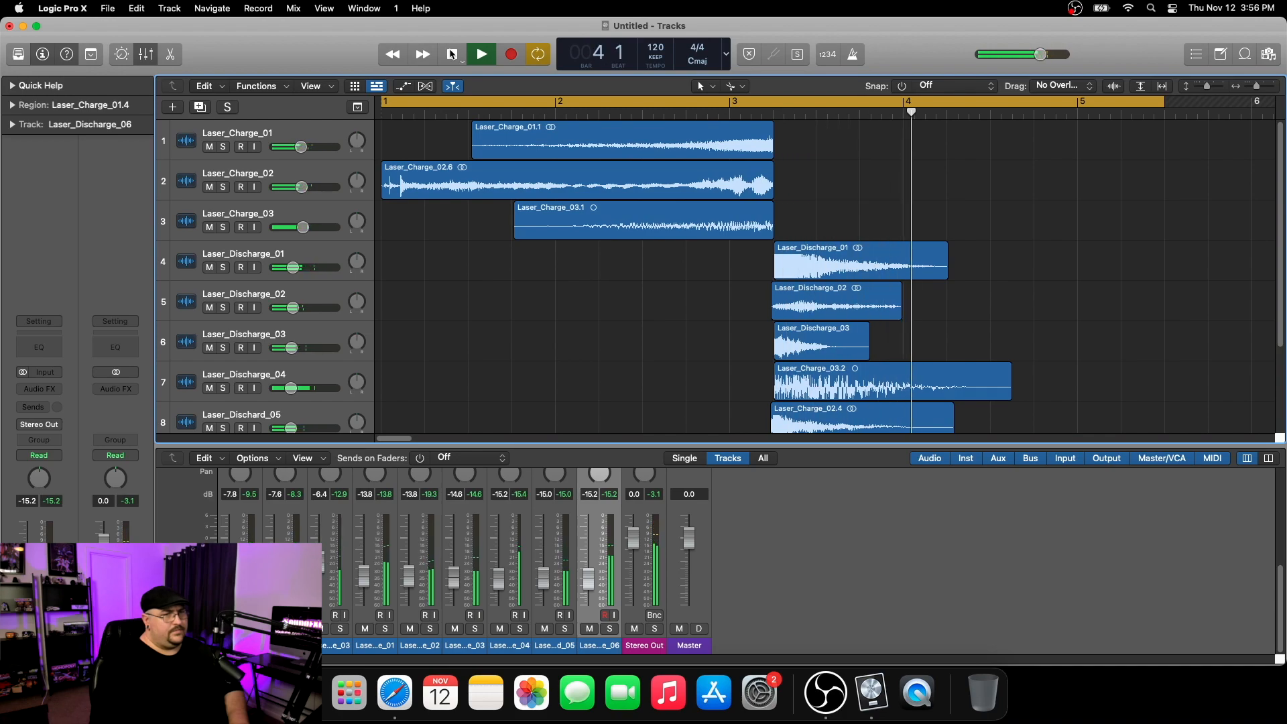
{"action": "key", "text": "space"}
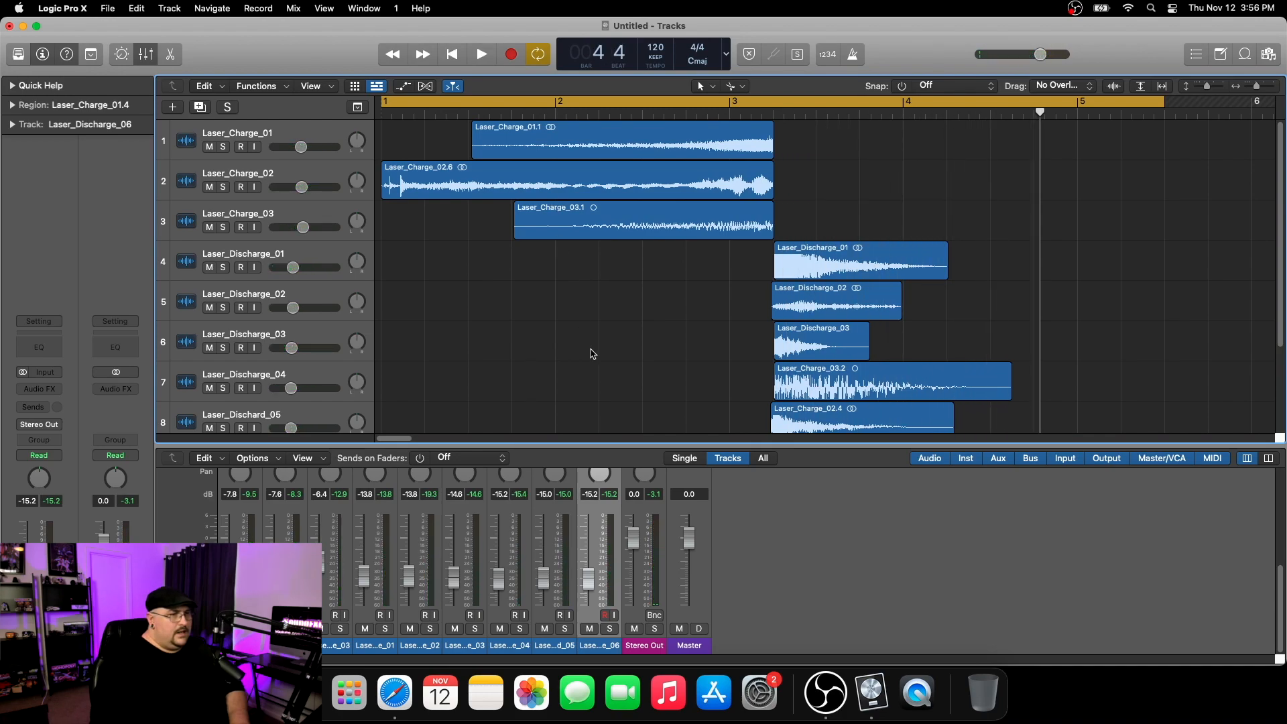